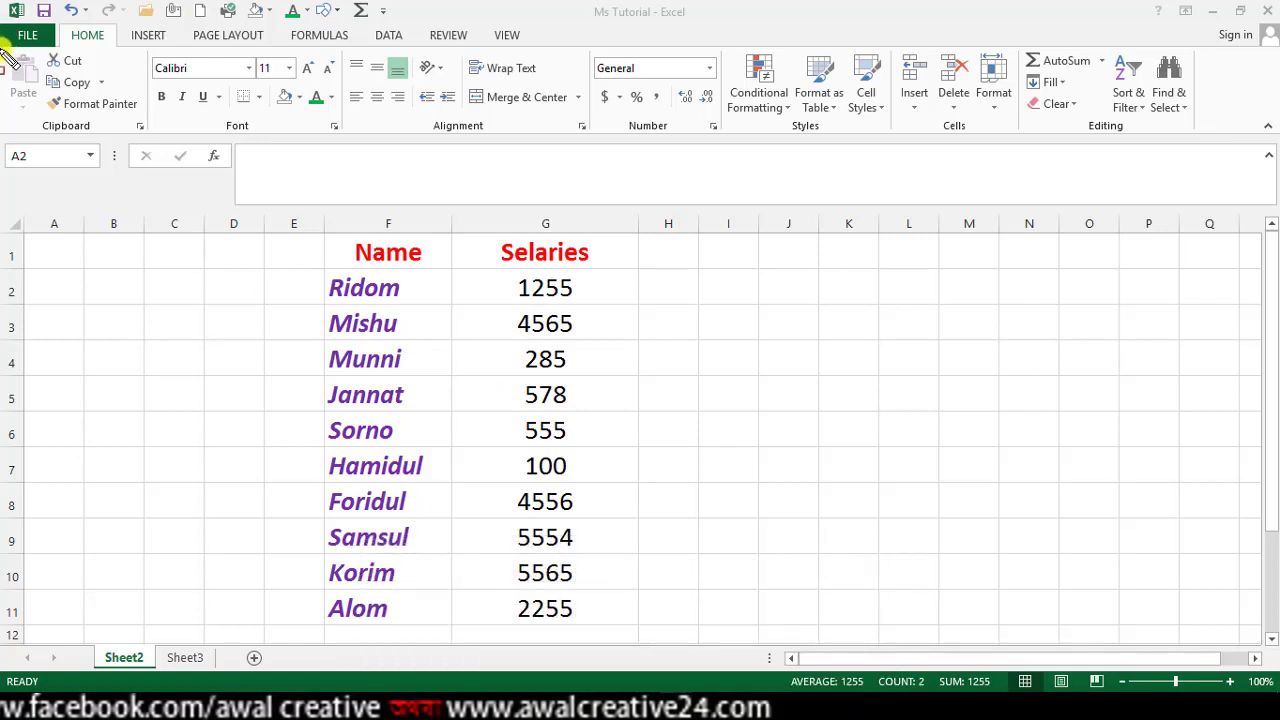
# Step: Browse the Format menu and drag across row and column headers without applying any change
pyautogui.moveTo(5, 52)
pyautogui.mouseDown()
pyautogui.moveTo(200, 118)
pyautogui.moveTo(409, 149)
pyautogui.moveTo(854, 149)
pyautogui.moveTo(958, 122)
pyautogui.moveTo(978, 137)
pyautogui.mouseUp()
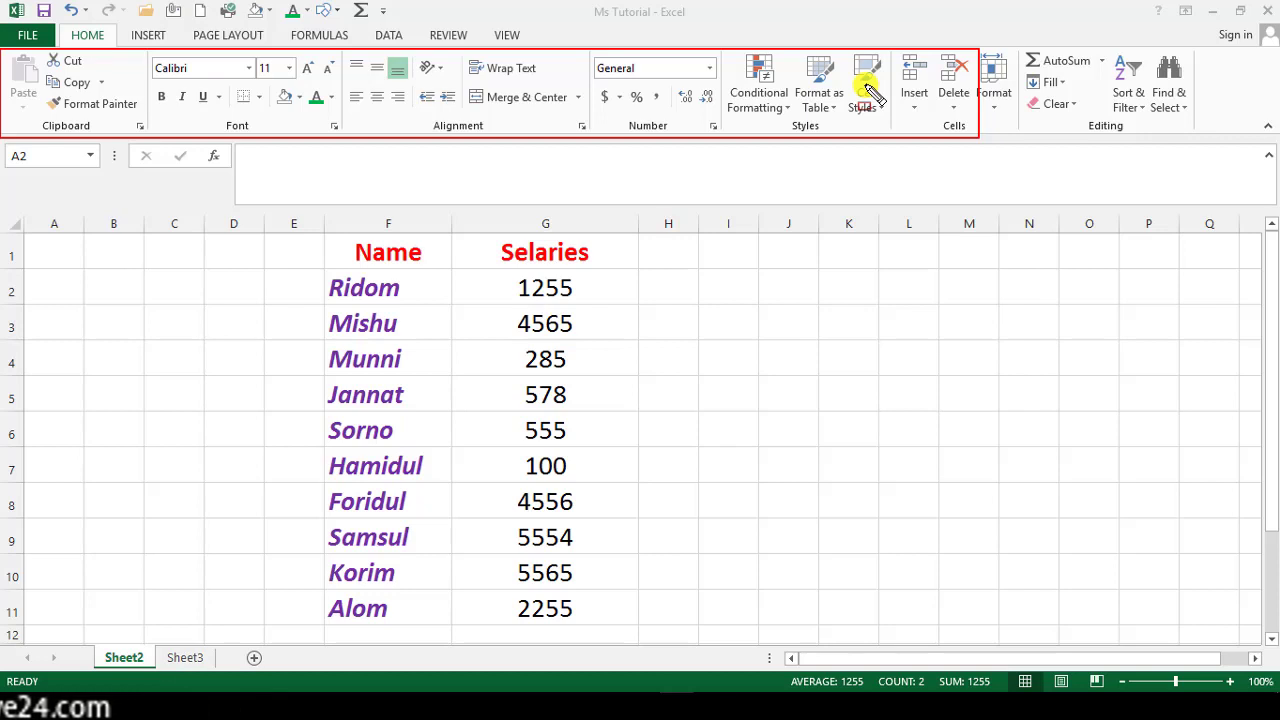
pyautogui.click(993, 112)
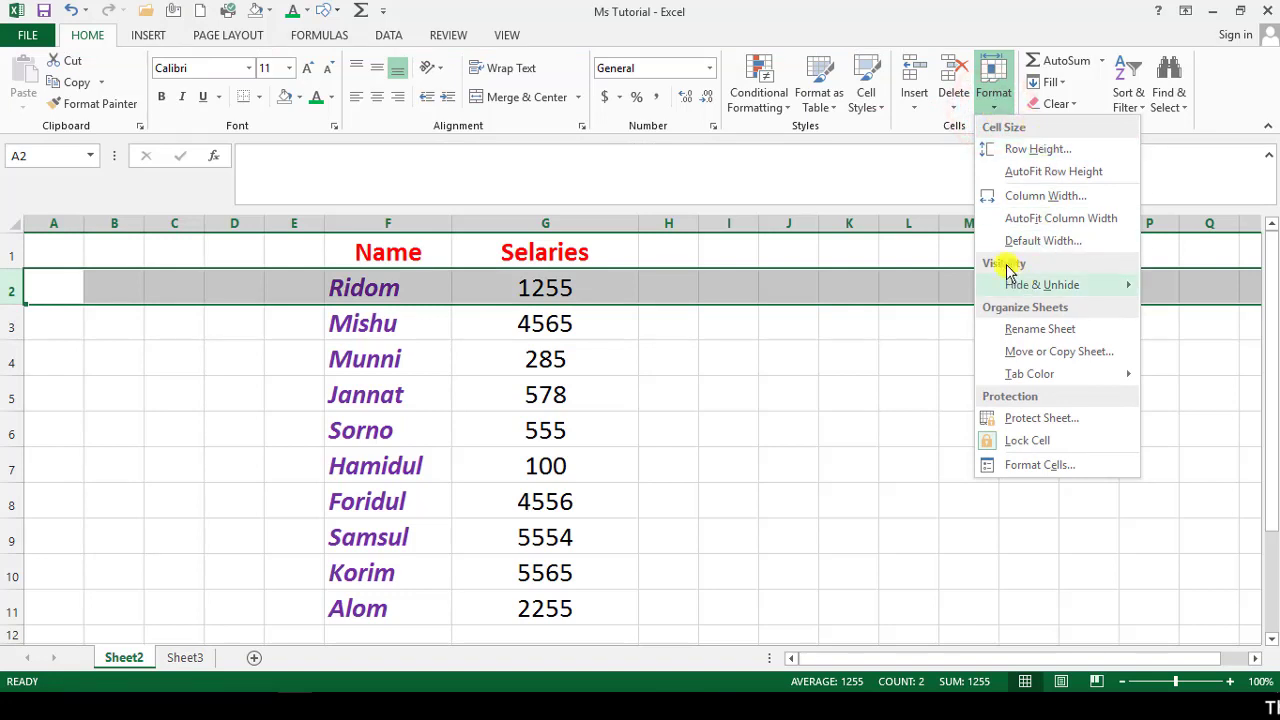
pyautogui.moveTo(1008, 278)
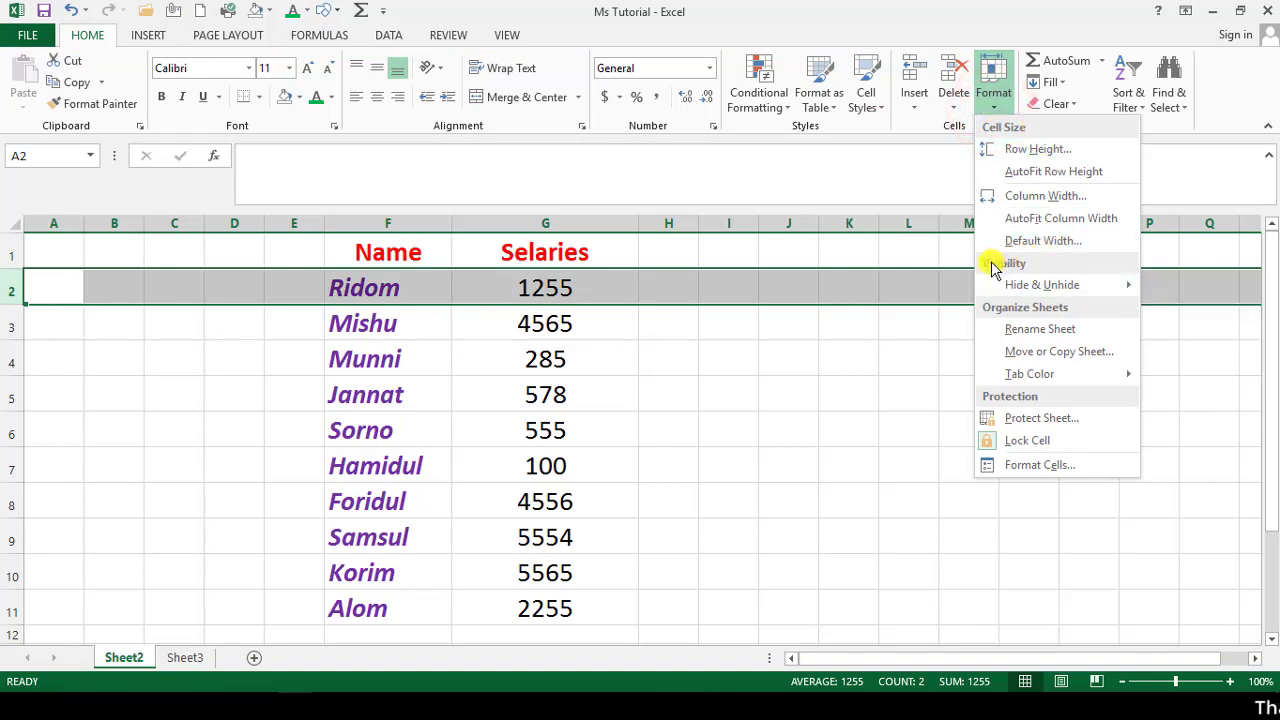
pyautogui.moveTo(1118, 290)
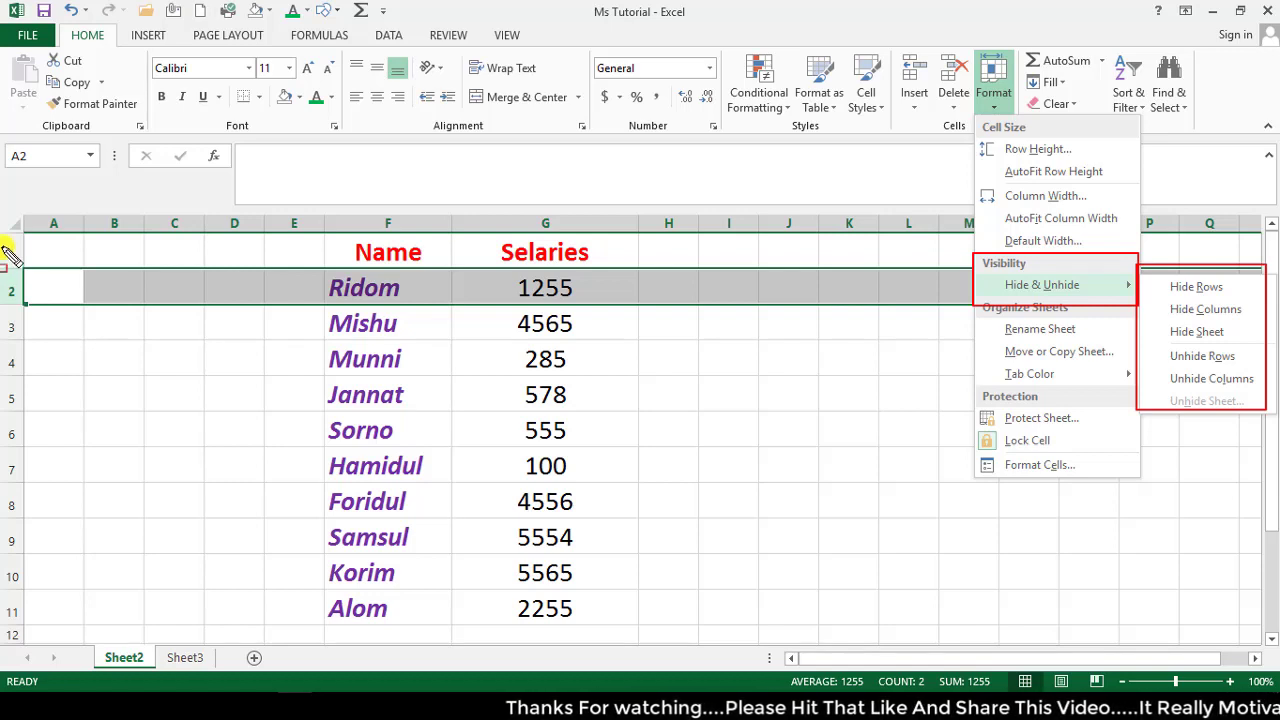
pyautogui.moveTo(5, 250); pyautogui.dragTo(20, 648)
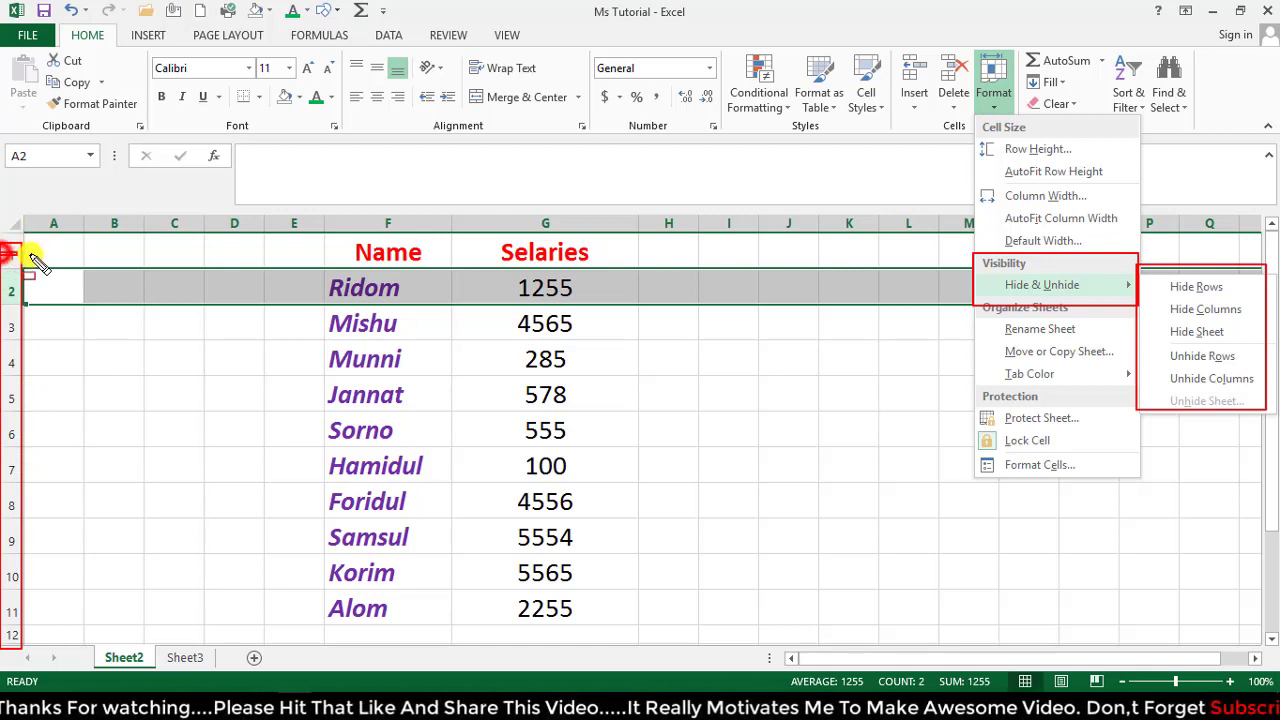
pyautogui.moveTo(4, 252); pyautogui.dragTo(68, 252)
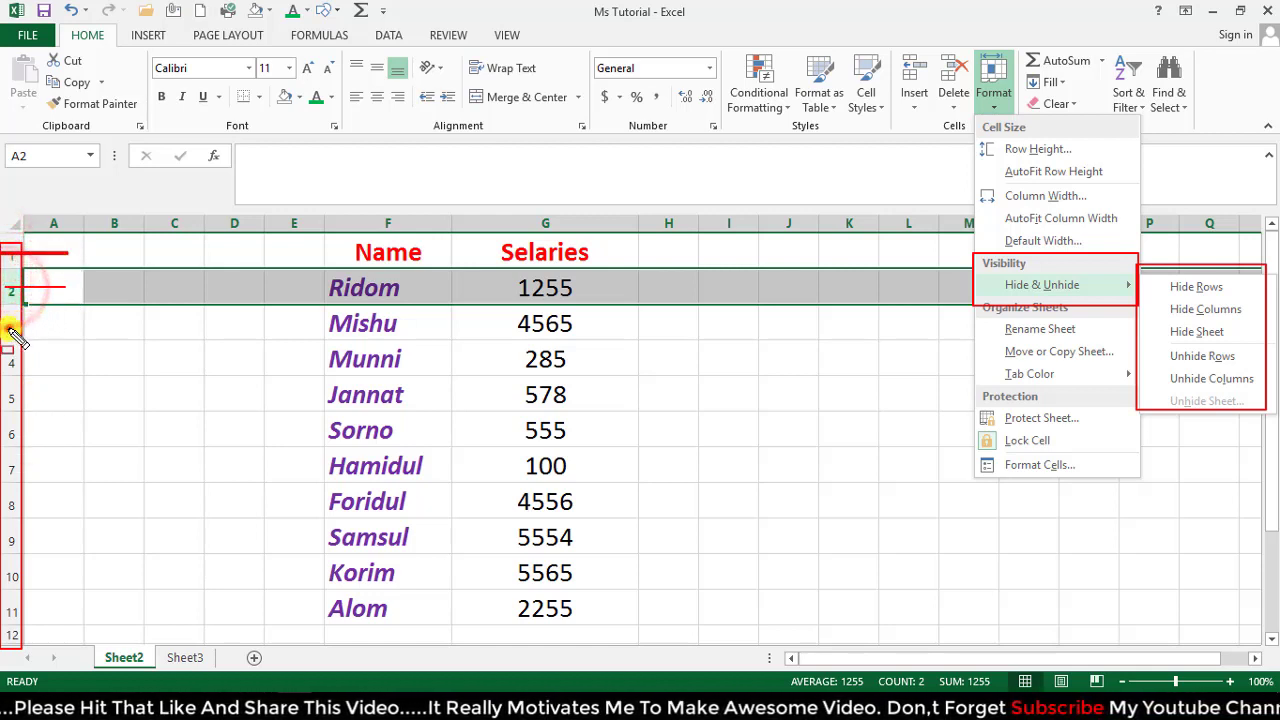
pyautogui.moveTo(10, 327); pyautogui.dragTo(63, 327)
pyautogui.moveTo(66, 230); pyautogui.dragTo(65, 398)
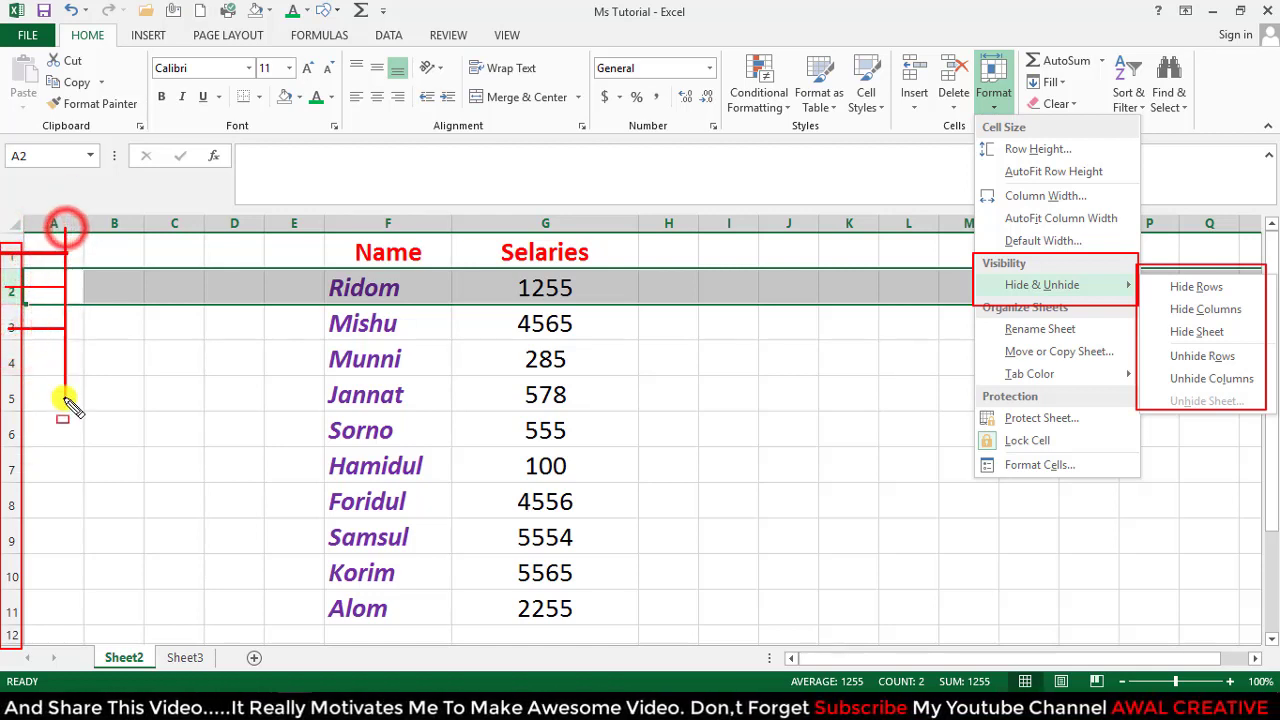
pyautogui.moveTo(110, 228); pyautogui.dragTo(111, 387)
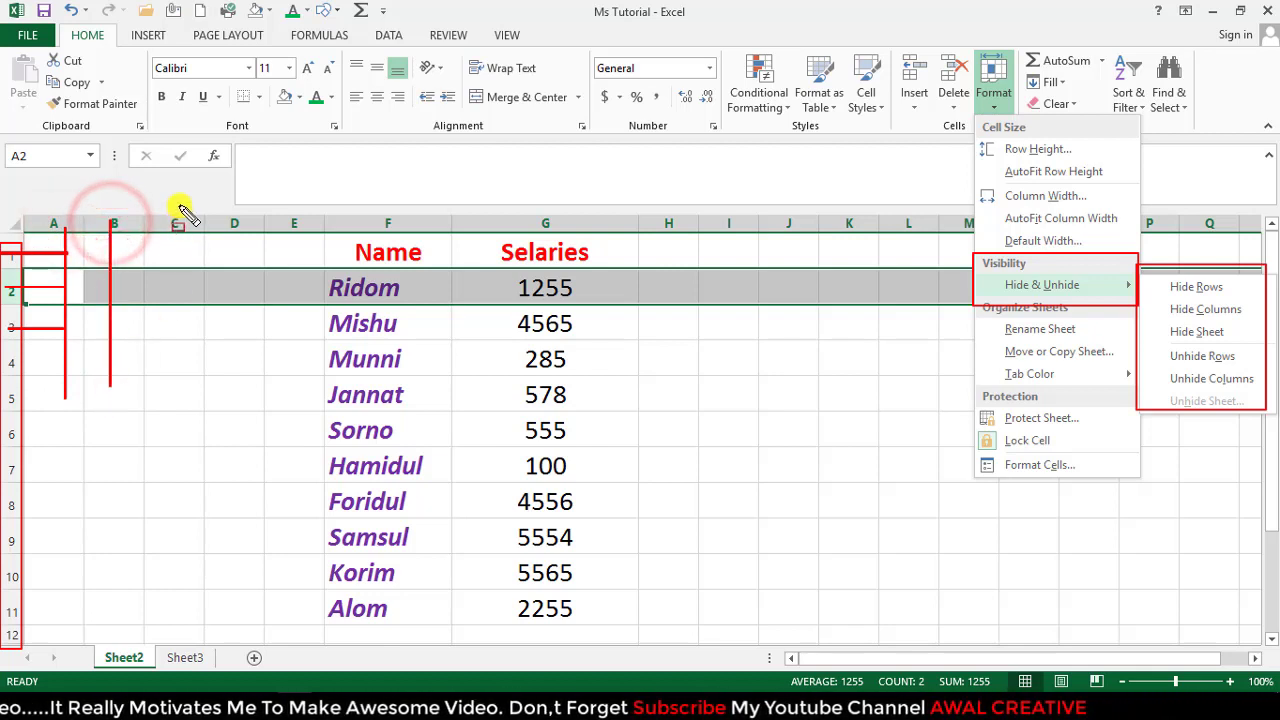
pyautogui.moveTo(174, 222); pyautogui.dragTo(175, 400)
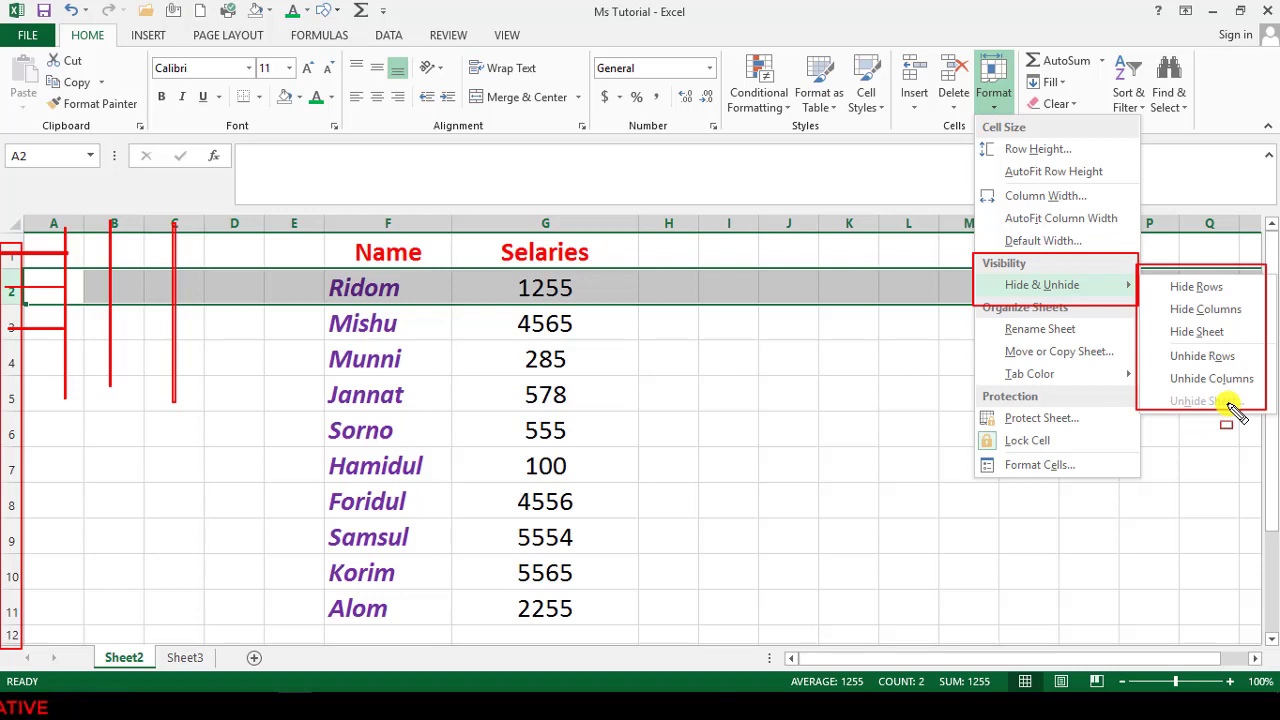
pyautogui.click(1229, 398)
pyautogui.click(300, 323)
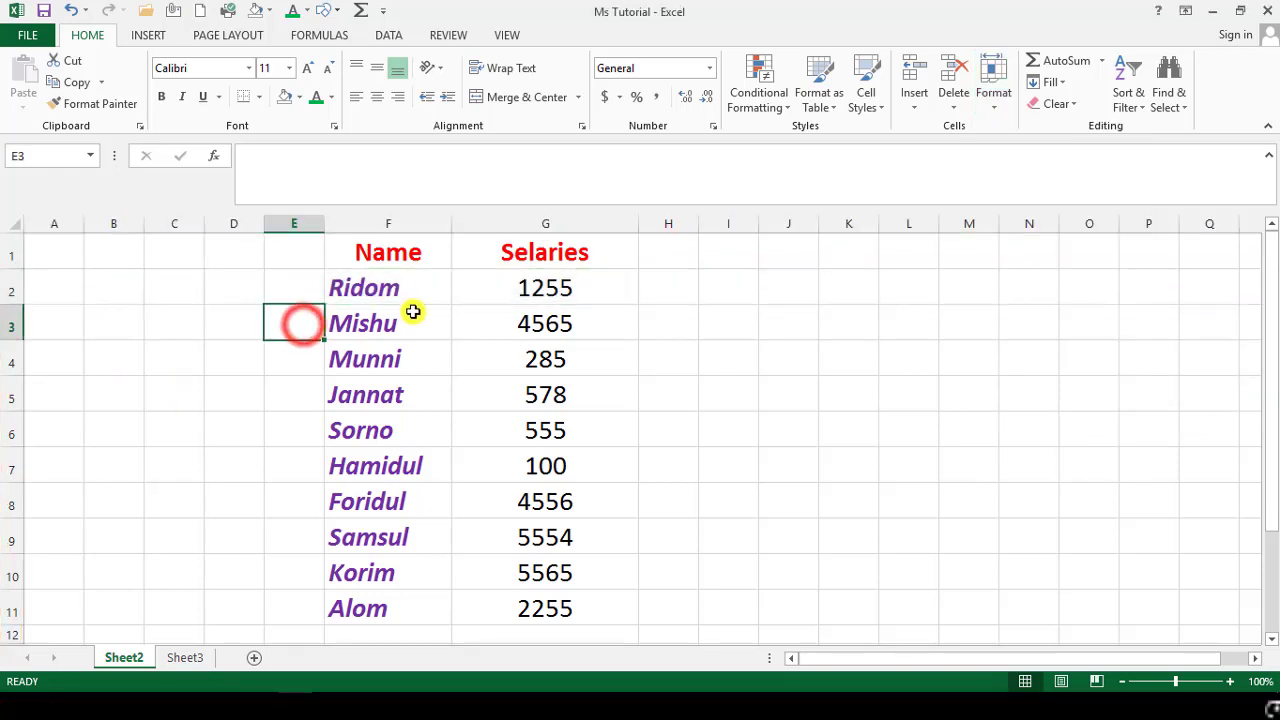
# Step: Select row 2 holding Ridom's 1255 entry and apply Hide Rows
pyautogui.click(370, 288)
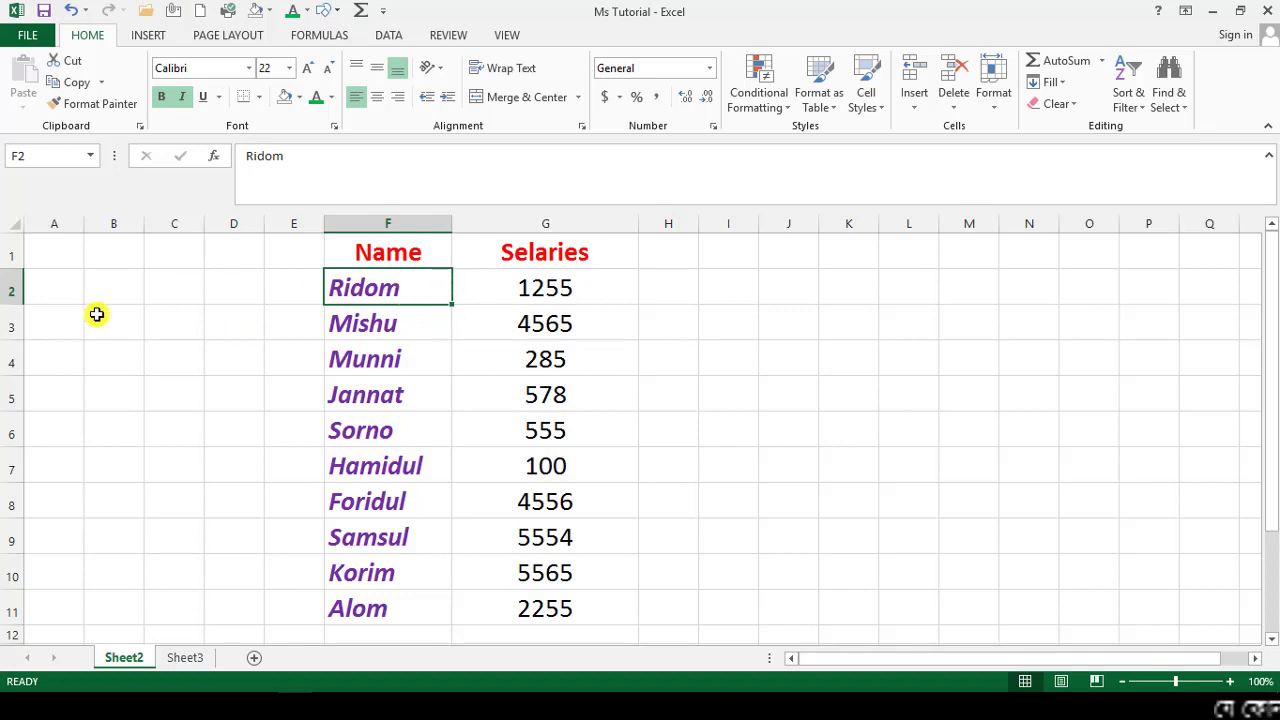
pyautogui.click(11, 294)
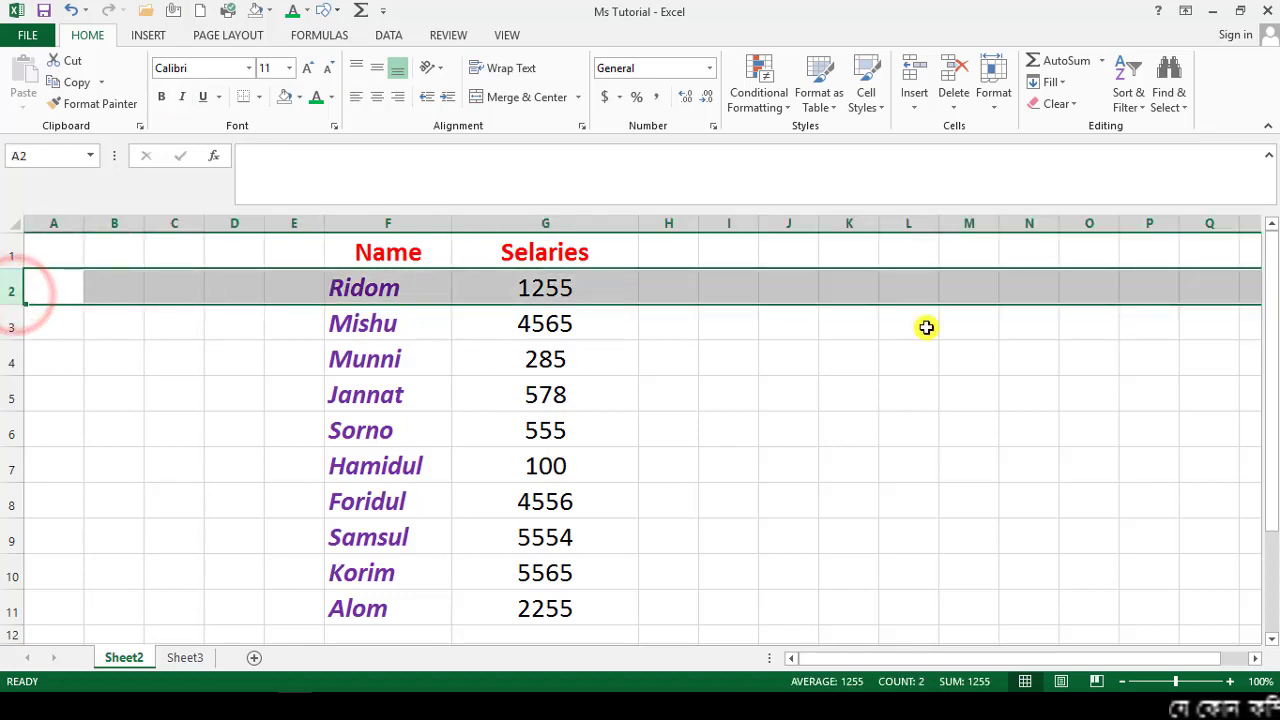
pyautogui.click(993, 100)
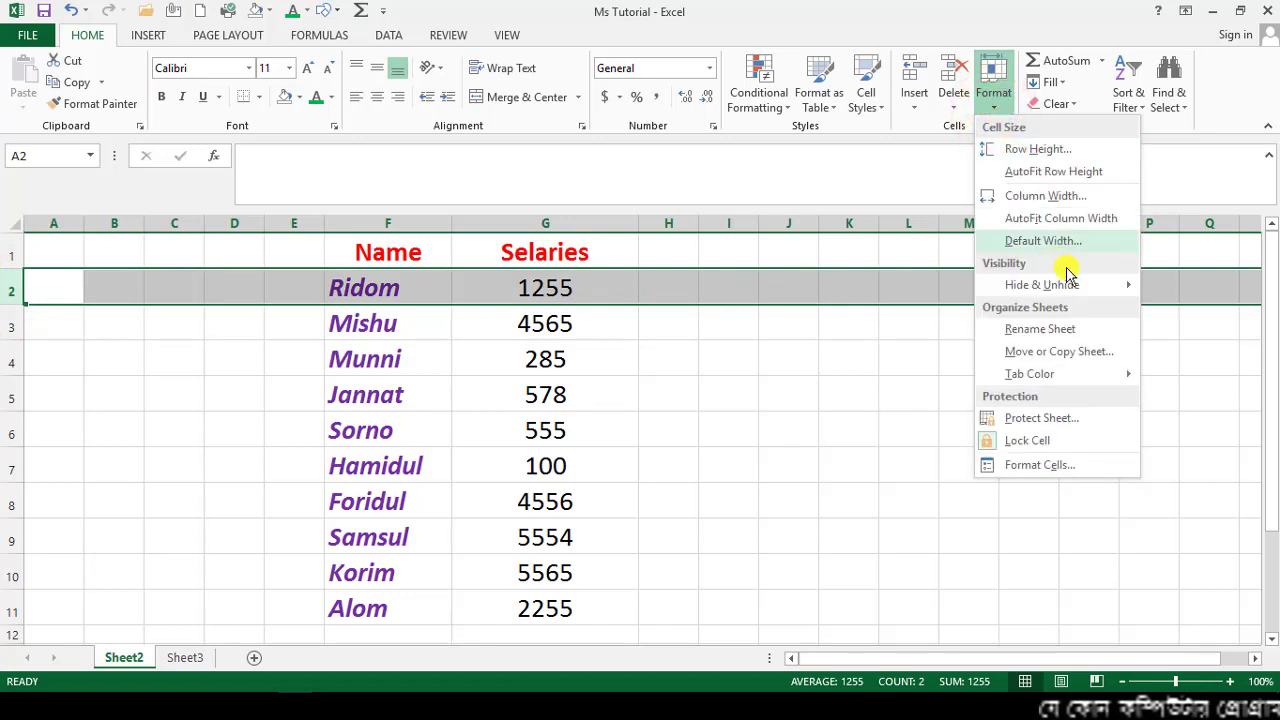
pyautogui.moveTo(1072, 284)
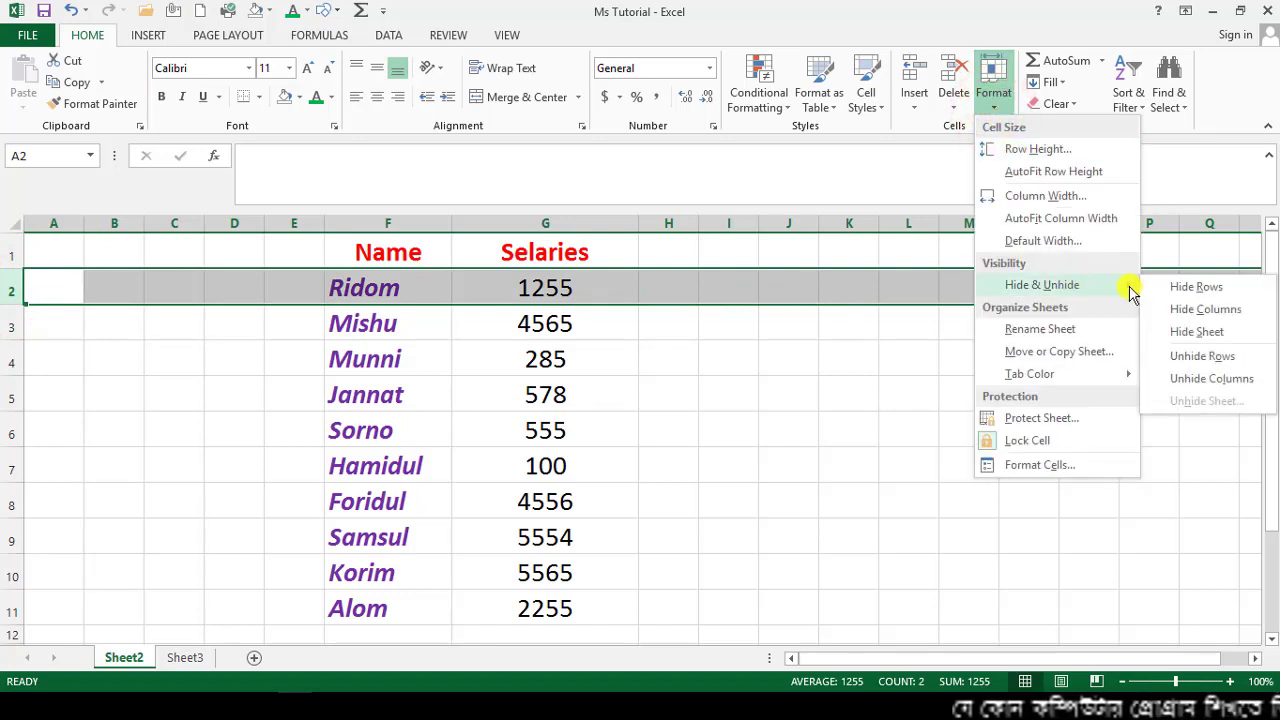
pyautogui.click(1185, 288)
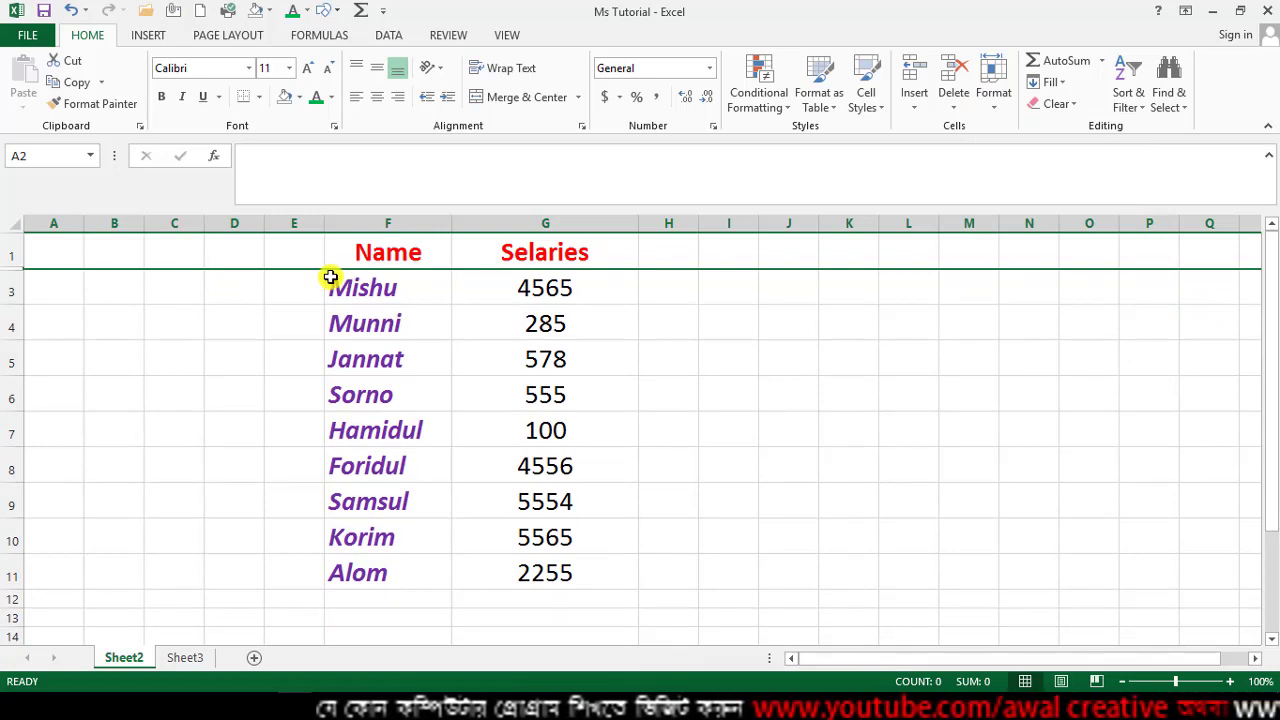
# Step: Restore row 2 with Ridom's 1255 salary using Unhide Rows from the Format menu
pyautogui.click(990, 102)
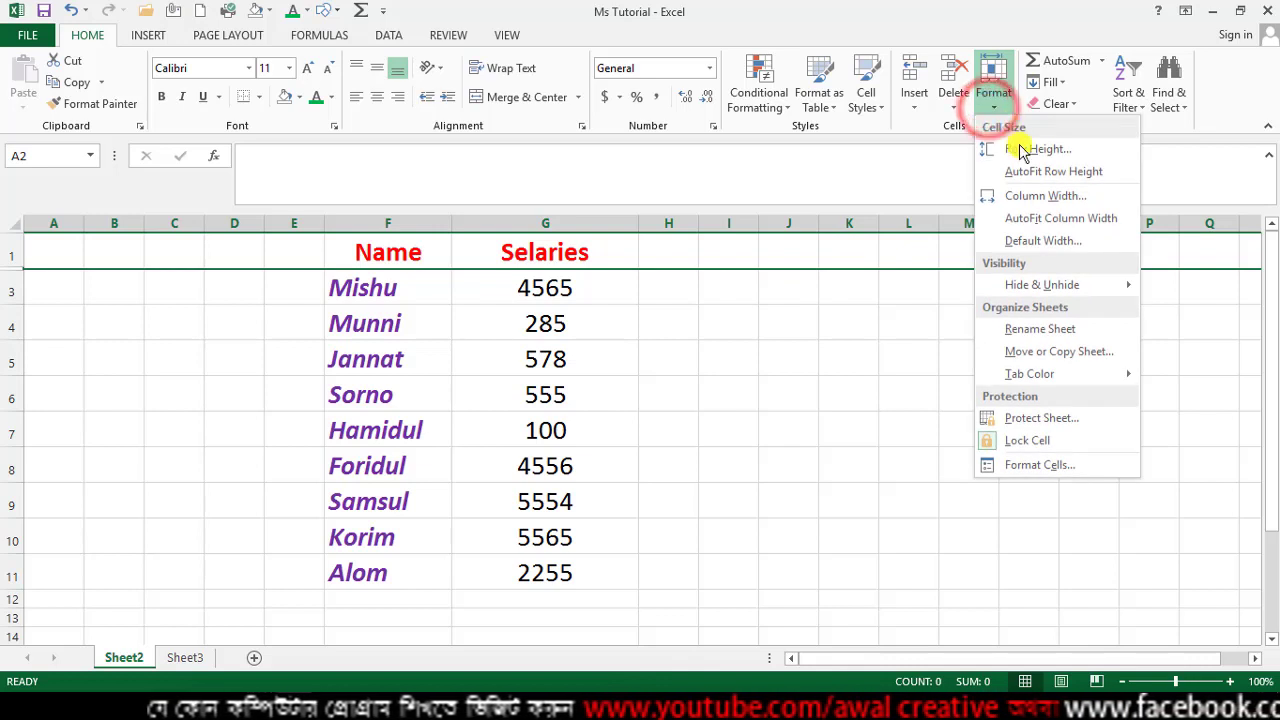
pyautogui.moveTo(1043, 286)
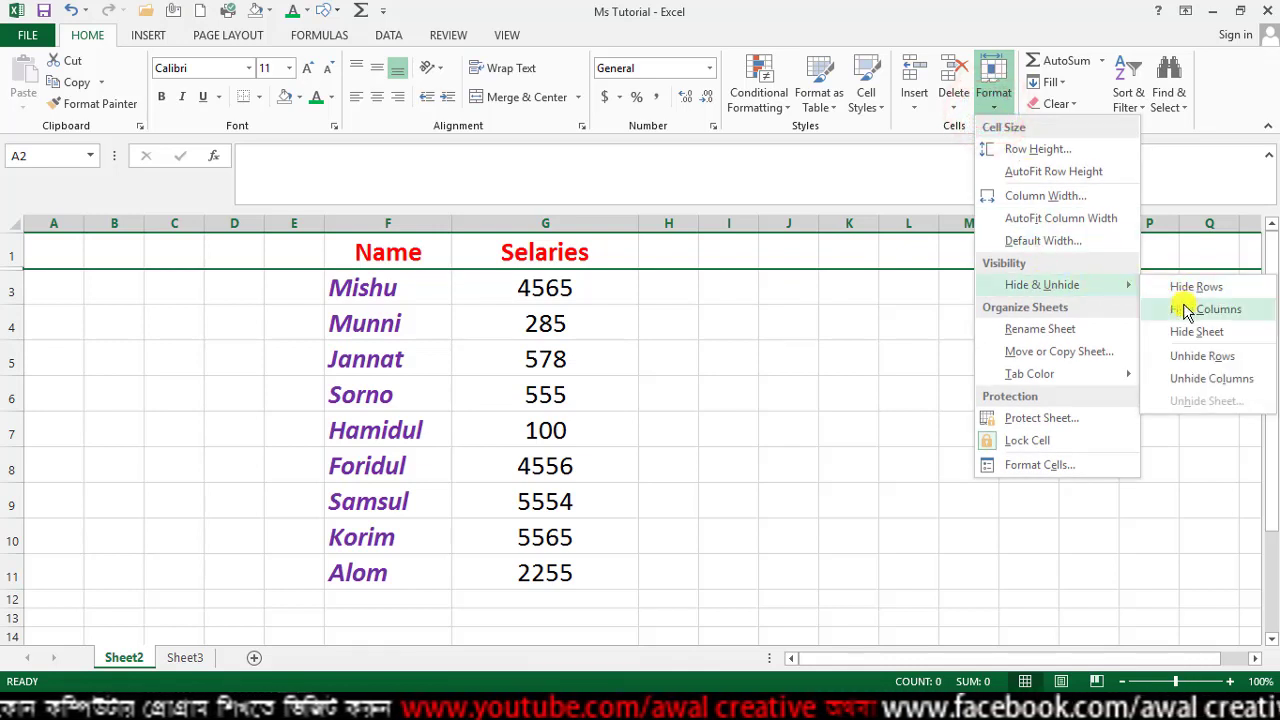
pyautogui.click(1212, 358)
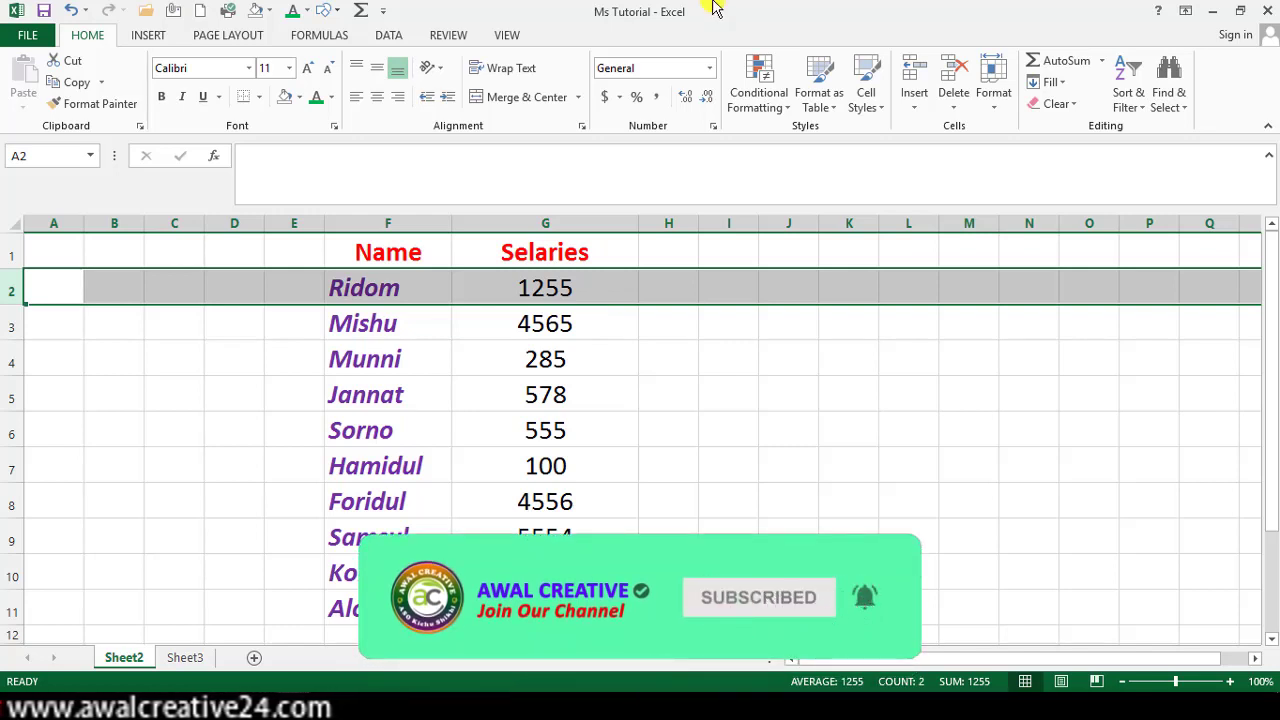
pyautogui.click(14, 323)
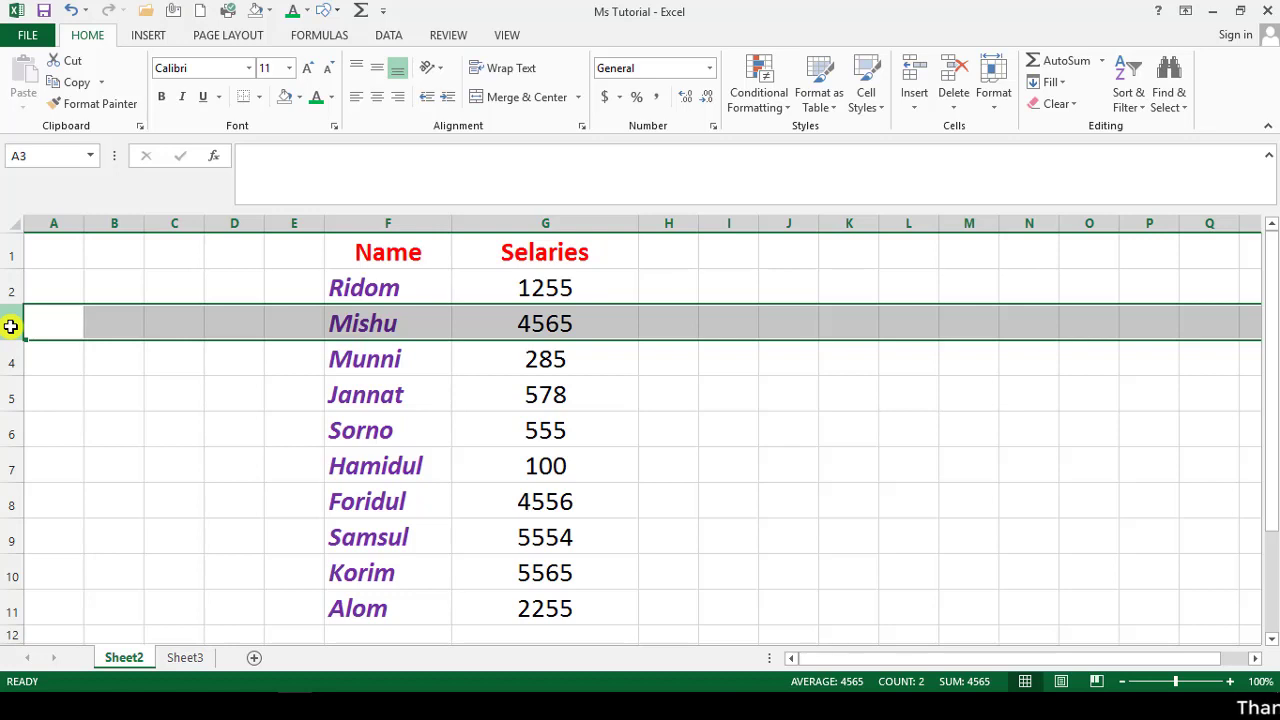
pyautogui.hotkey('ctrl', '9')
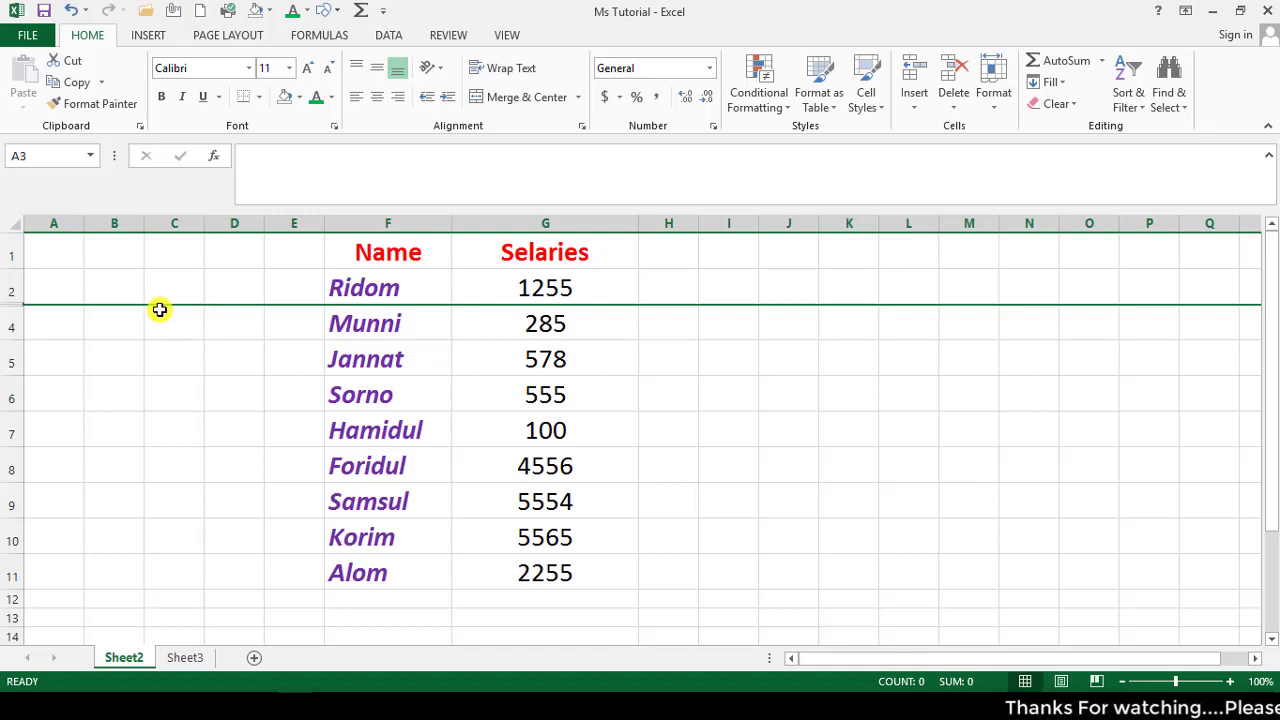
pyautogui.hotkey('ctrl', 'shift', '9')
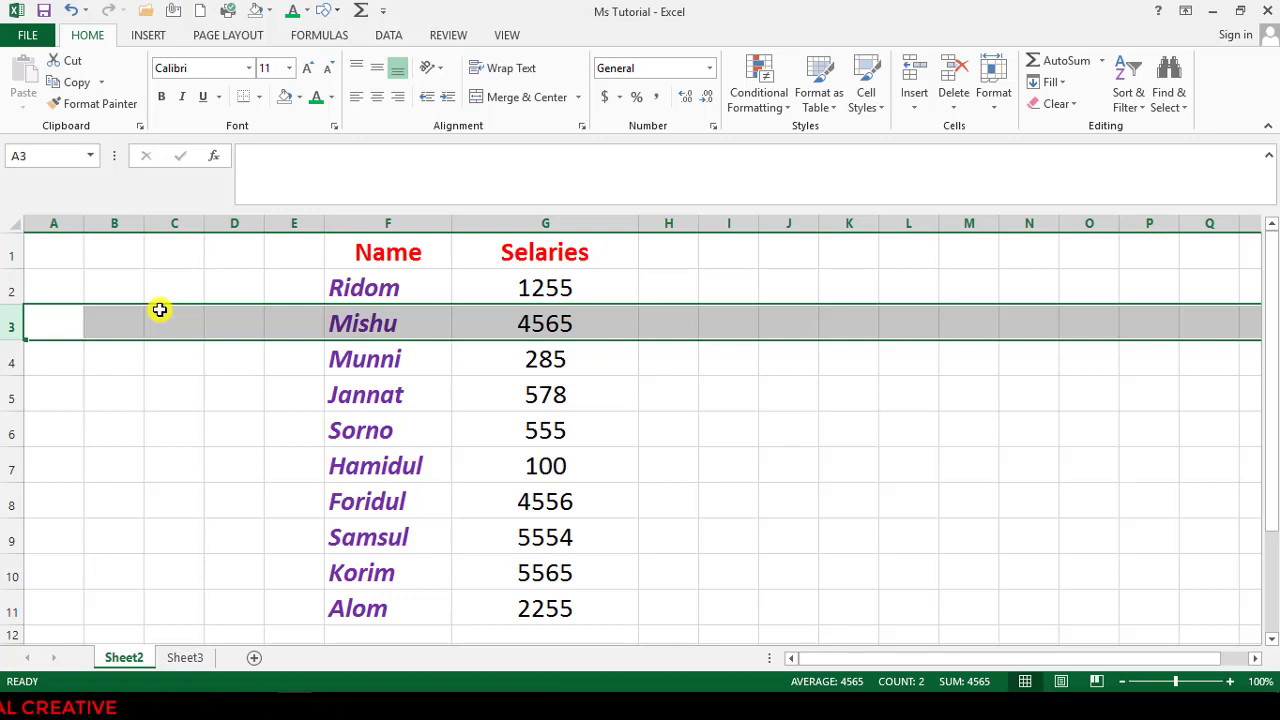
pyautogui.hotkey('ctrl', '9')
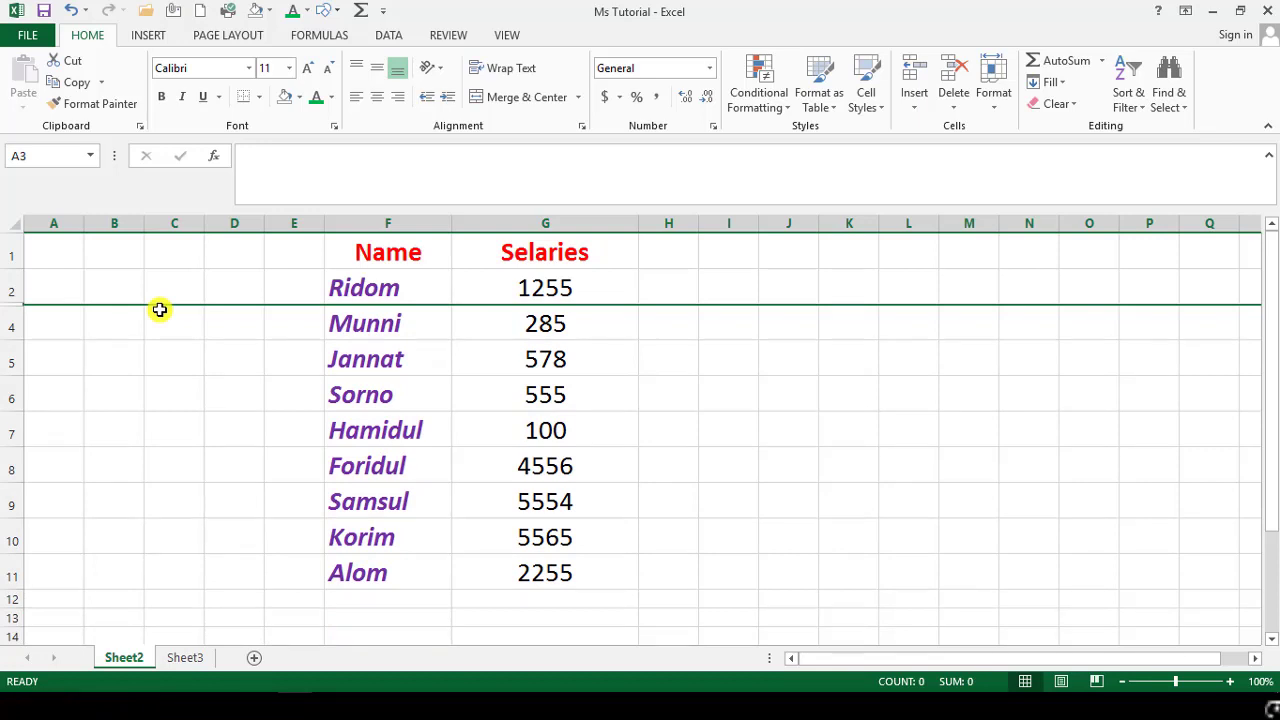
pyautogui.hotkey('ctrl', 'shift', '9')
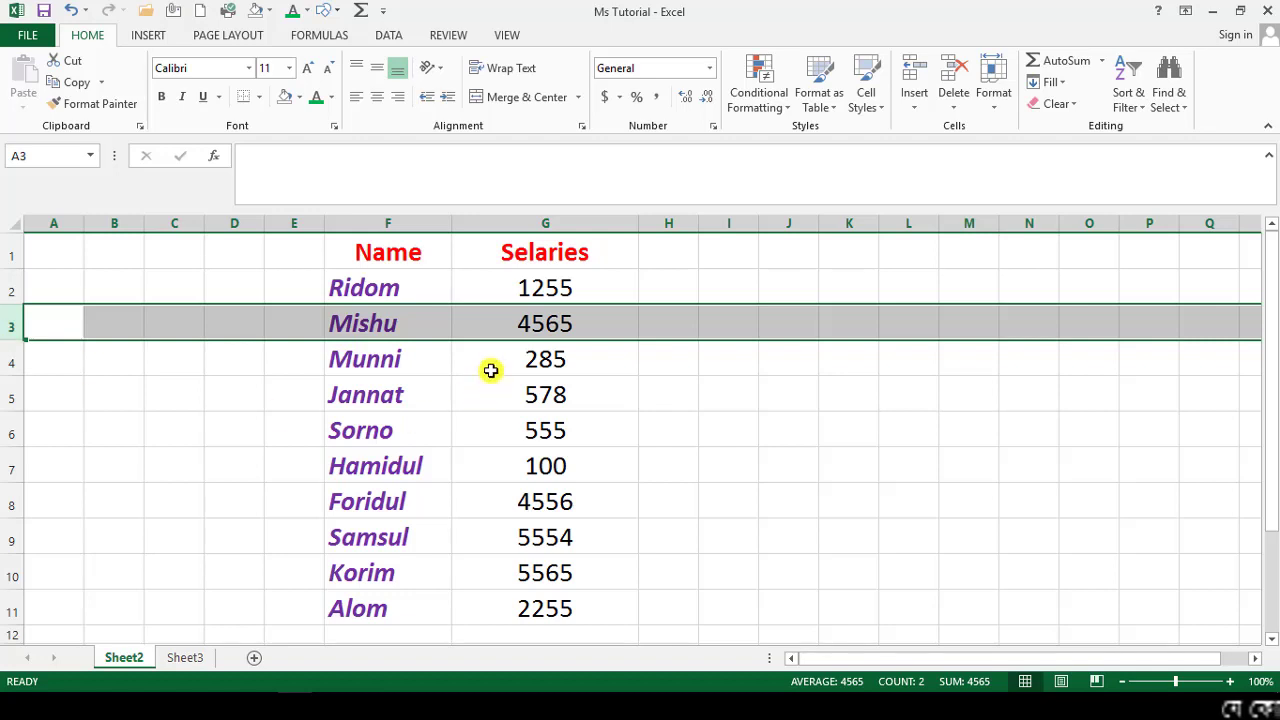
# Step: Select the Selaries column G and apply Hide Columns
pyautogui.click(667, 325)
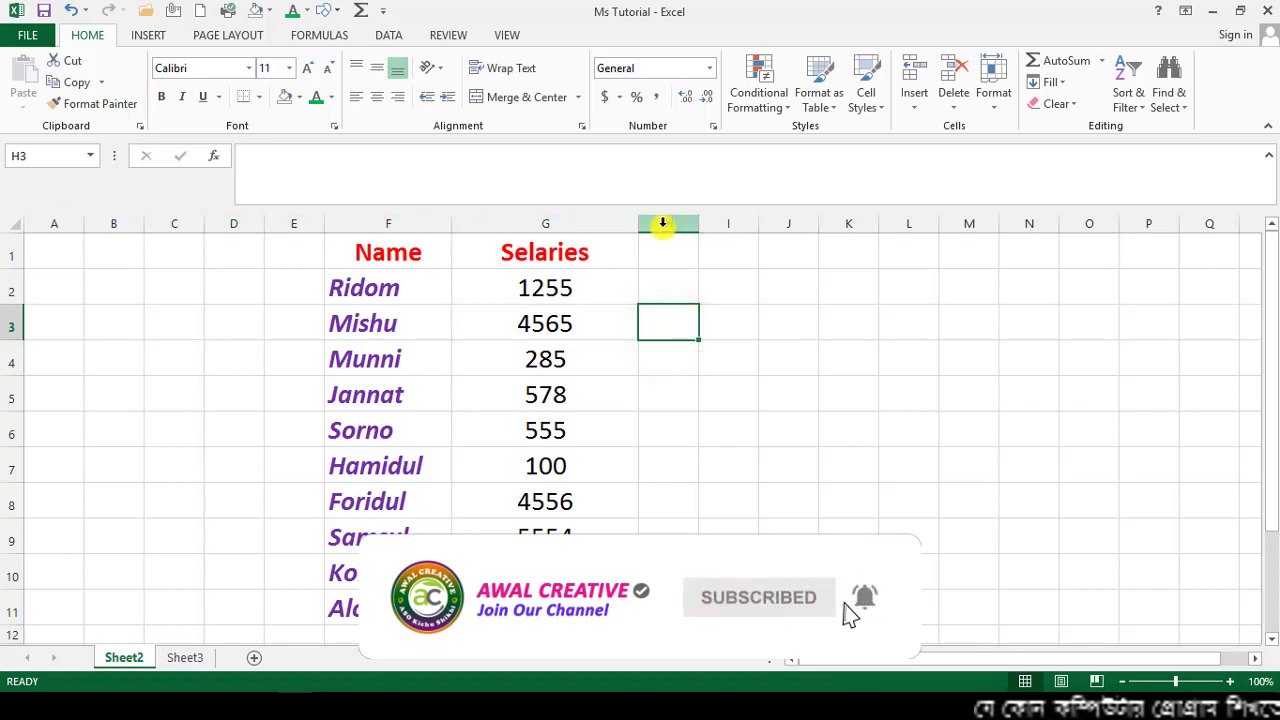
pyautogui.click(582, 226)
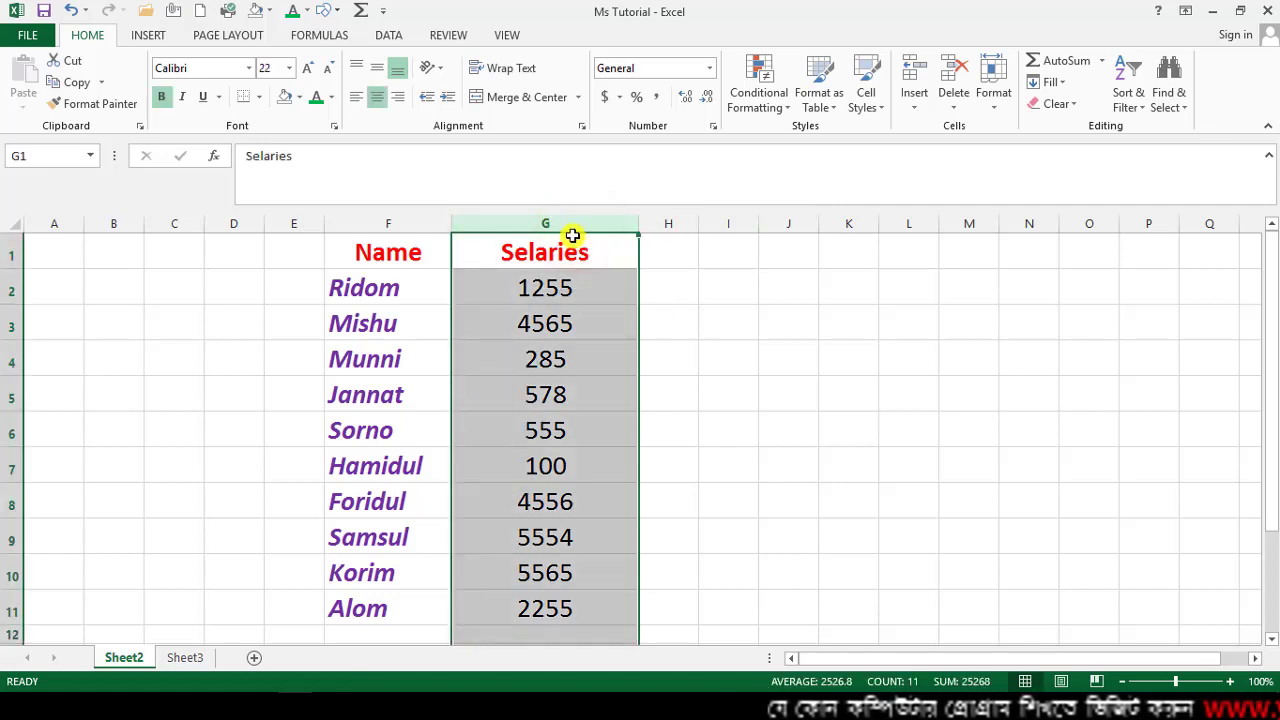
pyautogui.click(1008, 108)
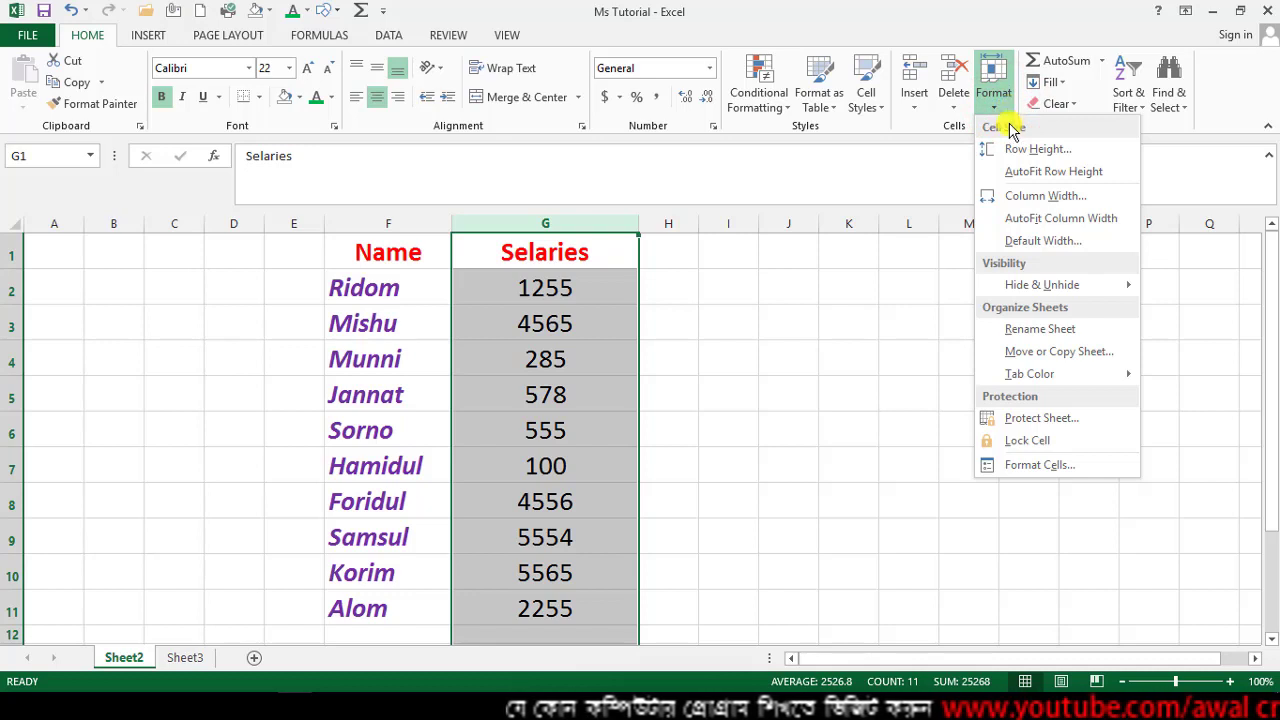
pyautogui.click(1060, 288)
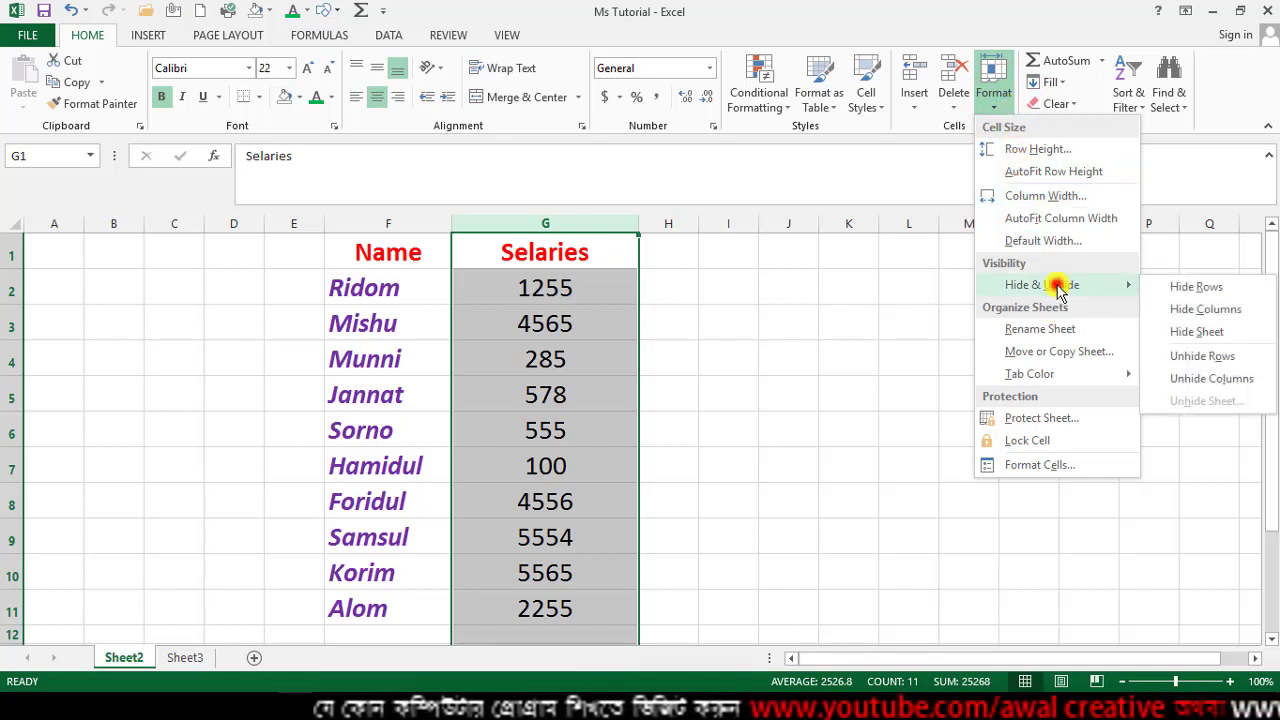
pyautogui.click(1205, 309)
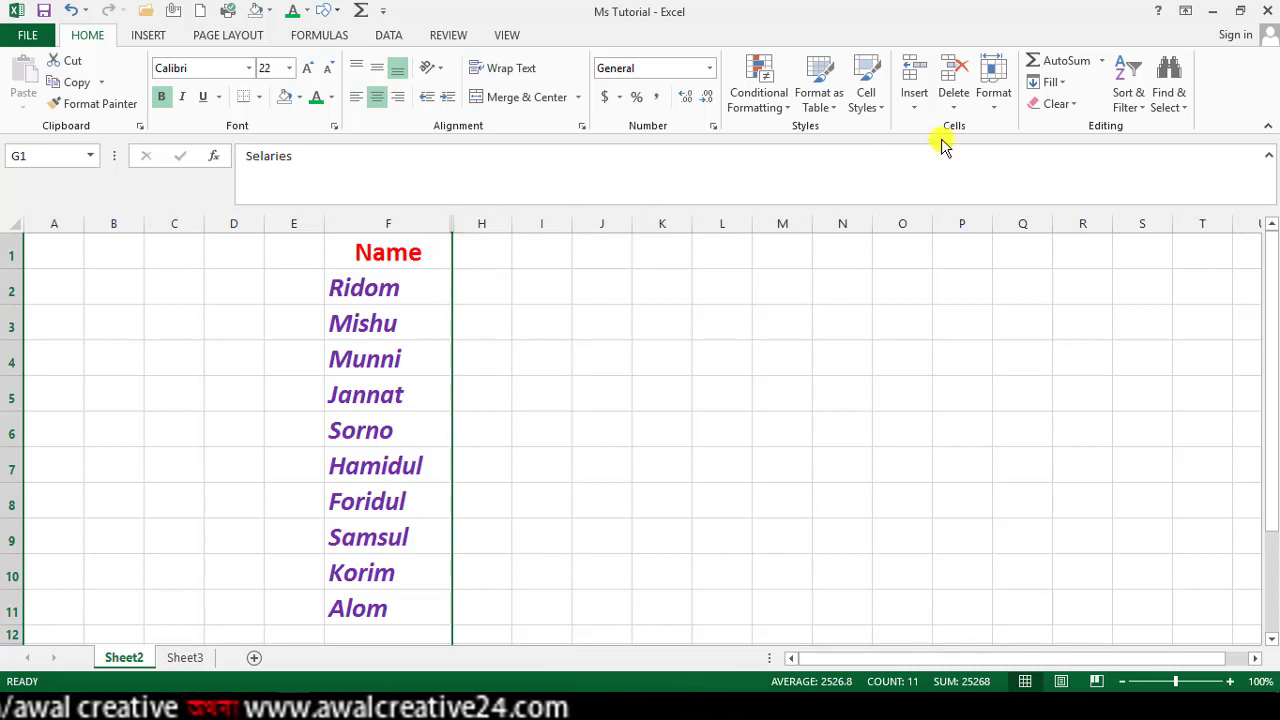
pyautogui.click(1002, 108)
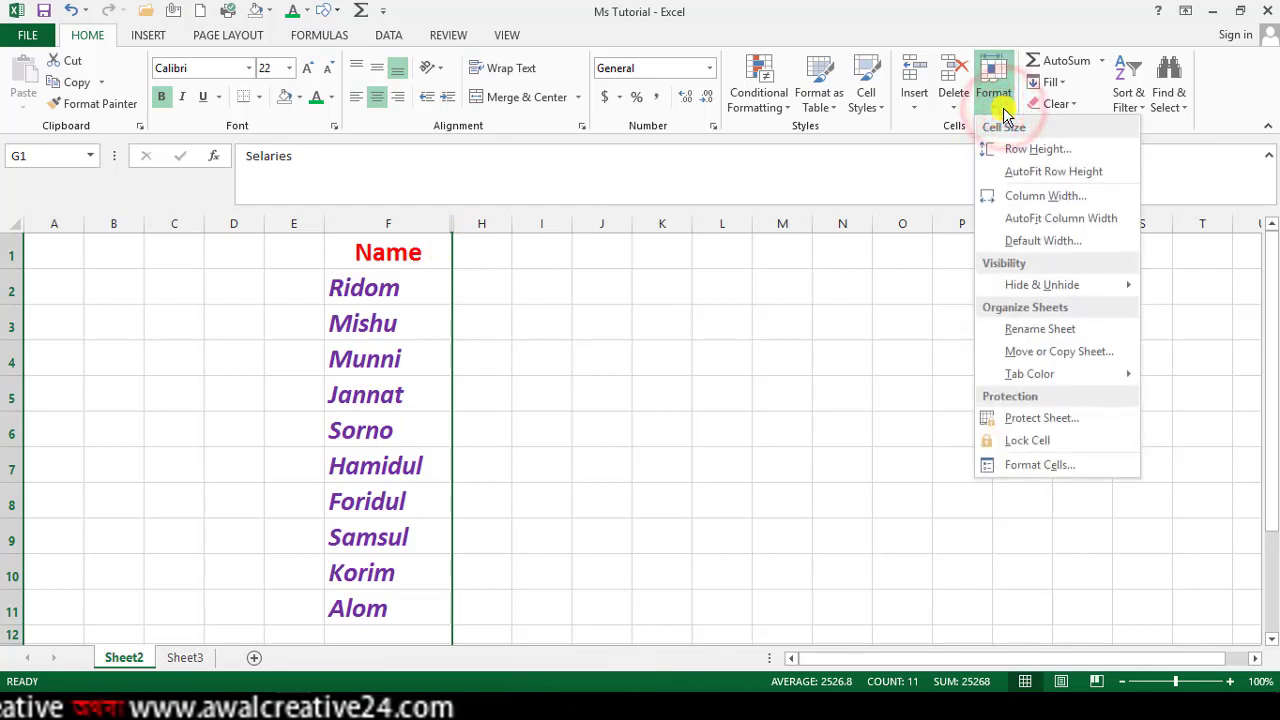
pyautogui.click(1047, 288)
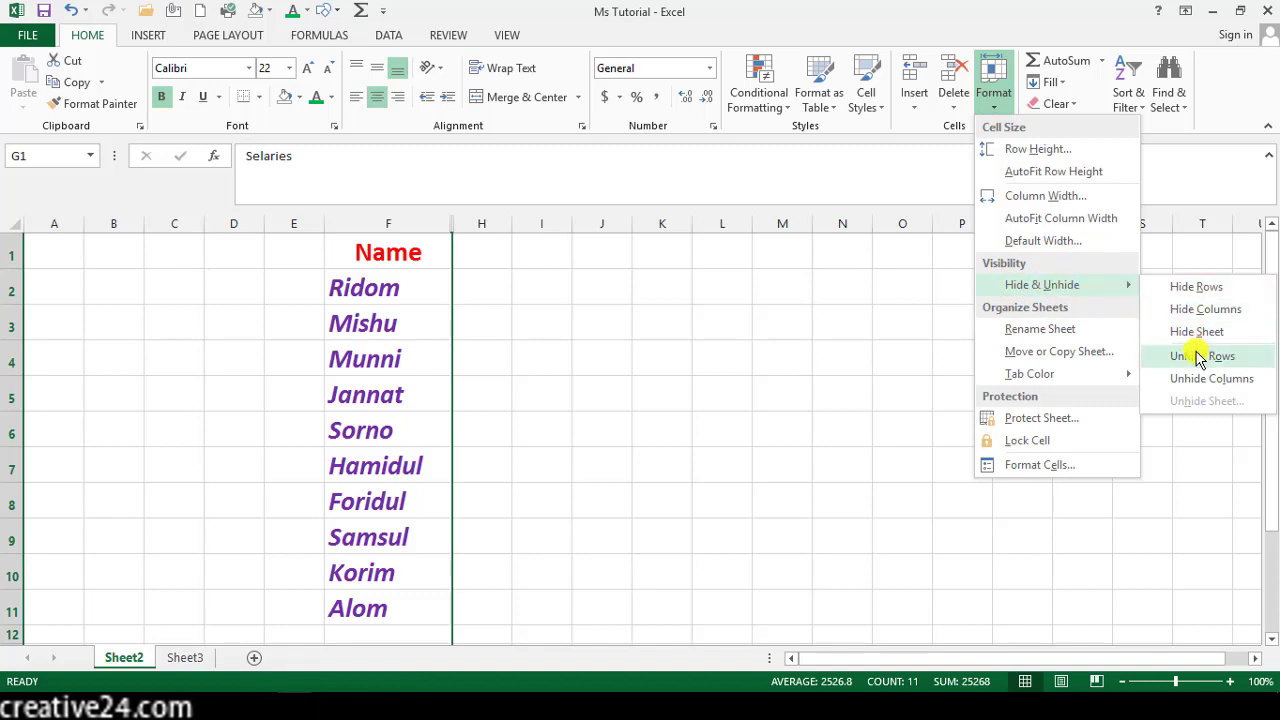
pyautogui.click(1236, 382)
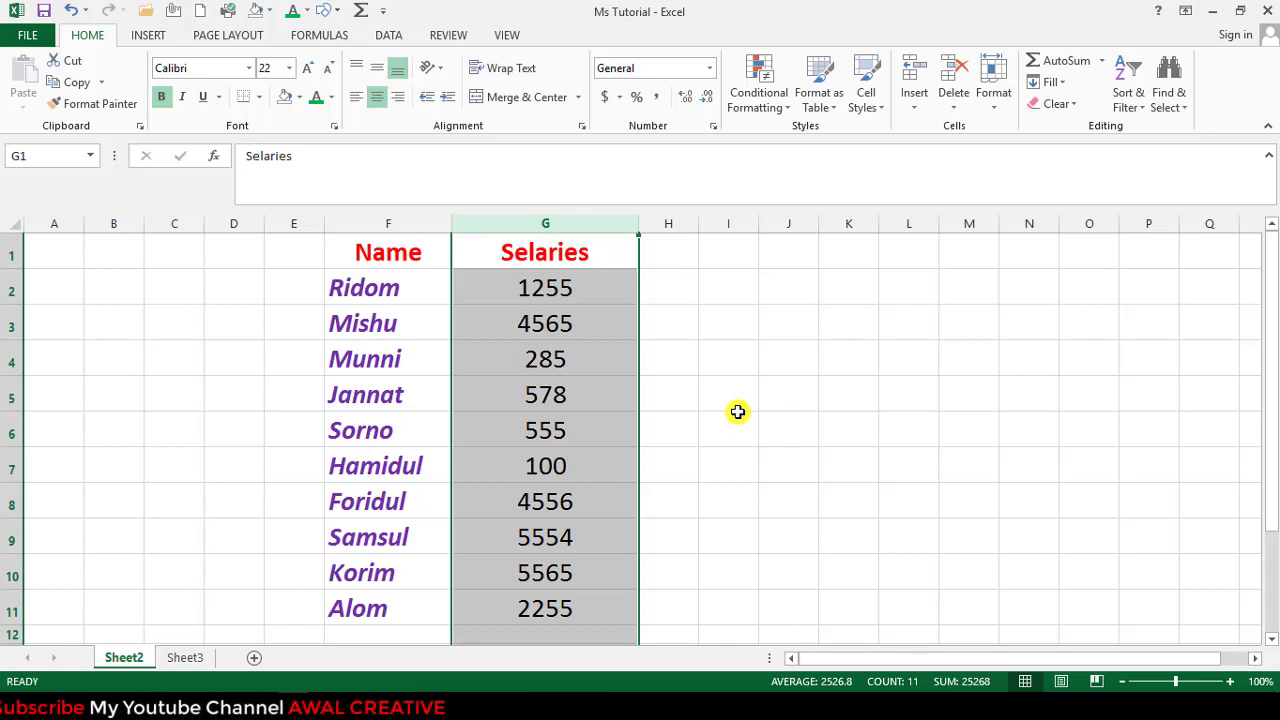
pyautogui.hotkey('ctrl', '0')
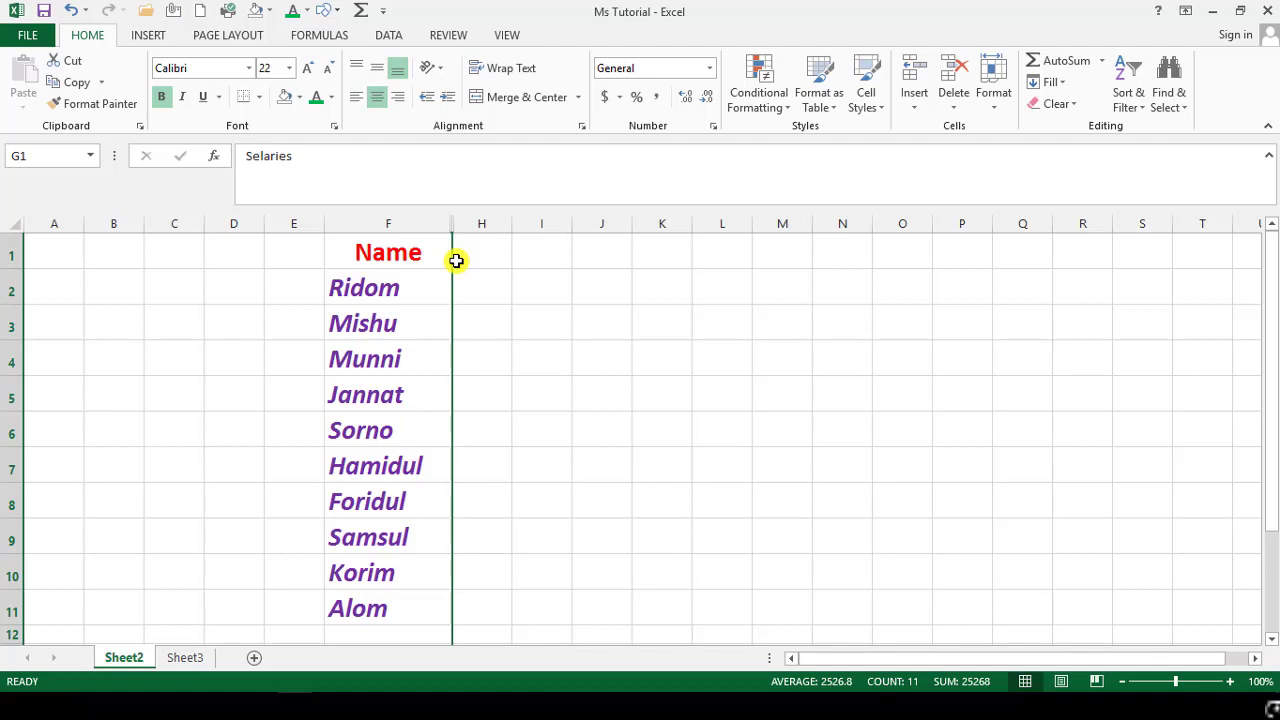
# Step: Unhide column G with Ctrl+Shift+0, hide it with Ctrl+0, then unhide it again
pyautogui.hotkey('ctrl', 'shift', '0')
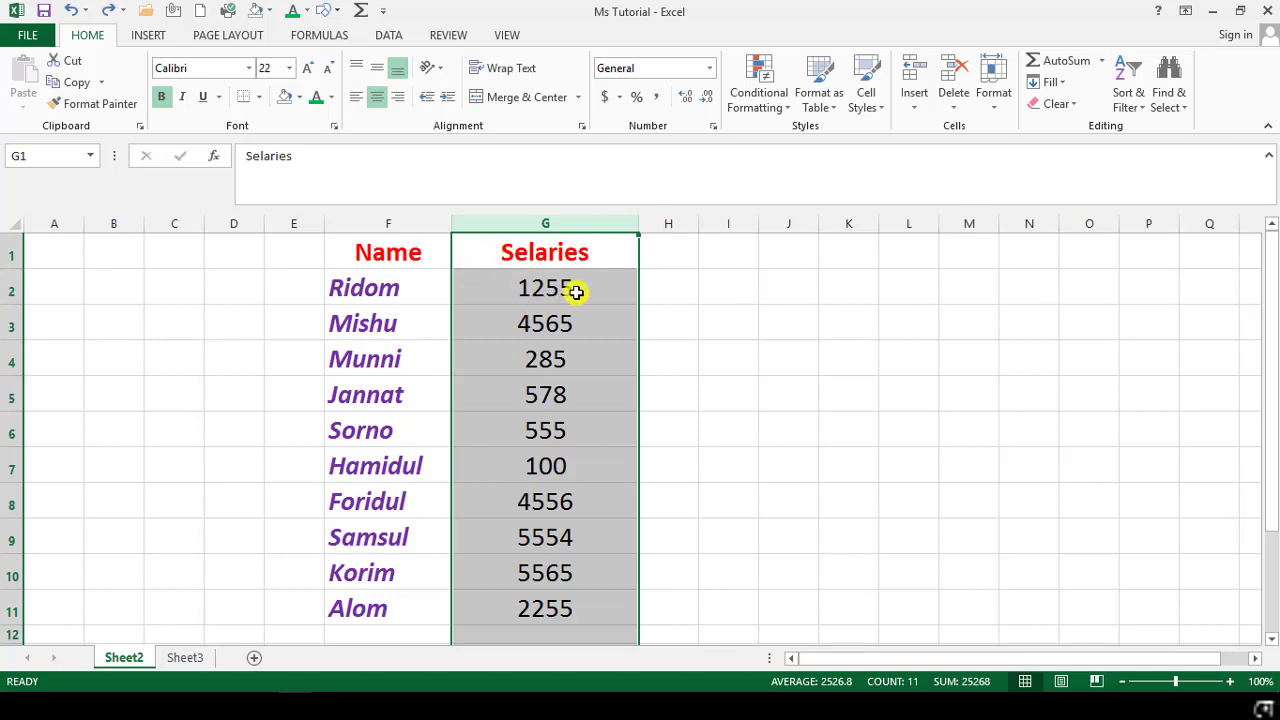
pyautogui.hotkey('ctrl', '0')
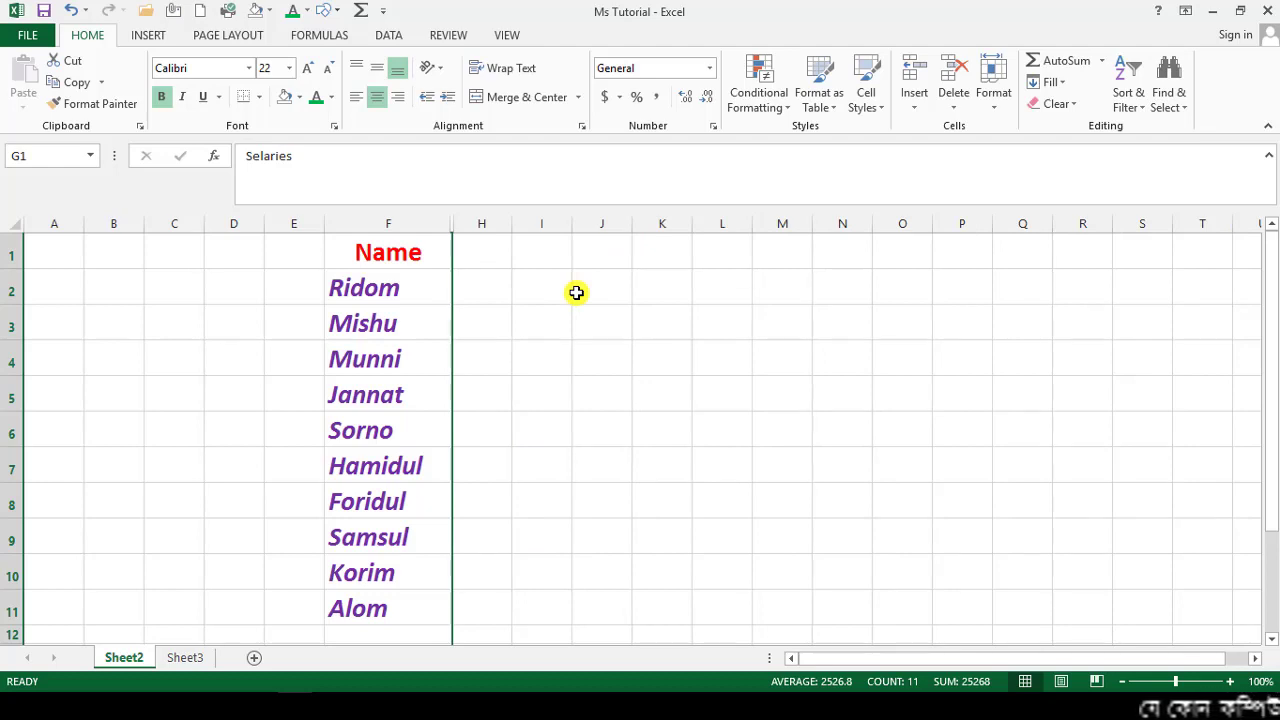
pyautogui.hotkey('ctrl', 'shift', '0')
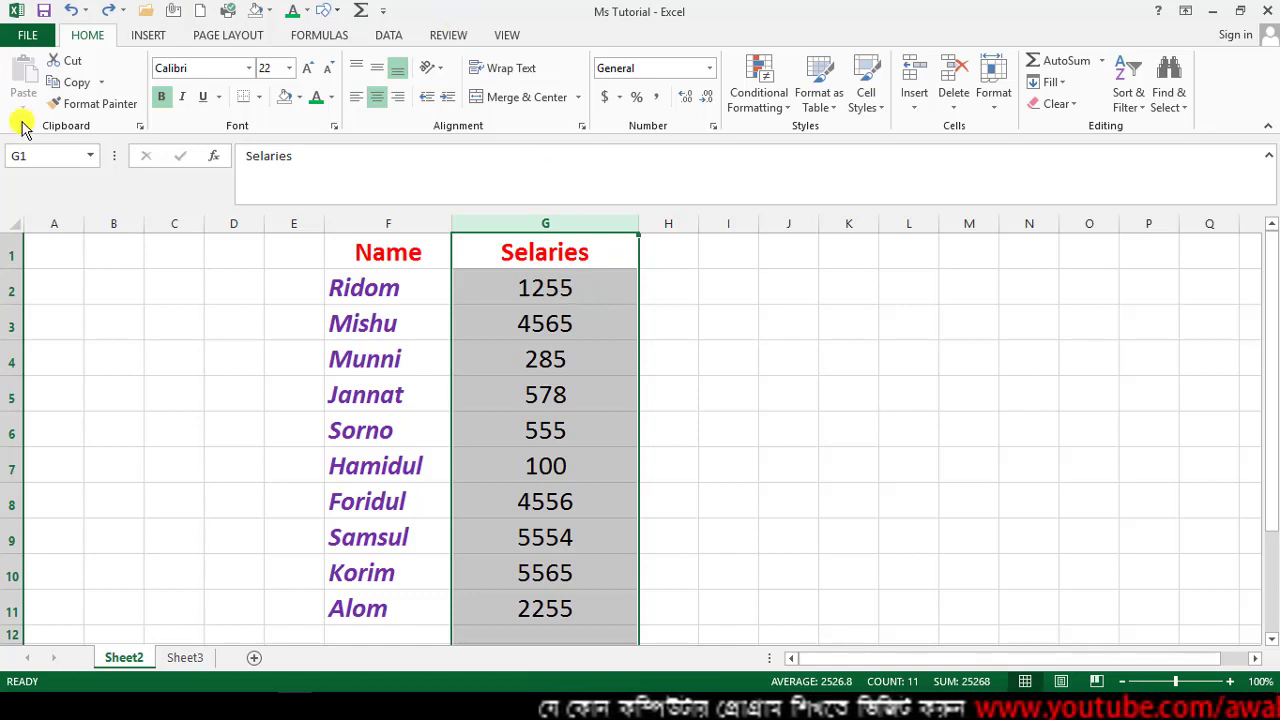
# Step: Switch to Sheet3 and select the names Masum, Munni and Akhi in column G
pyautogui.click(125, 665)
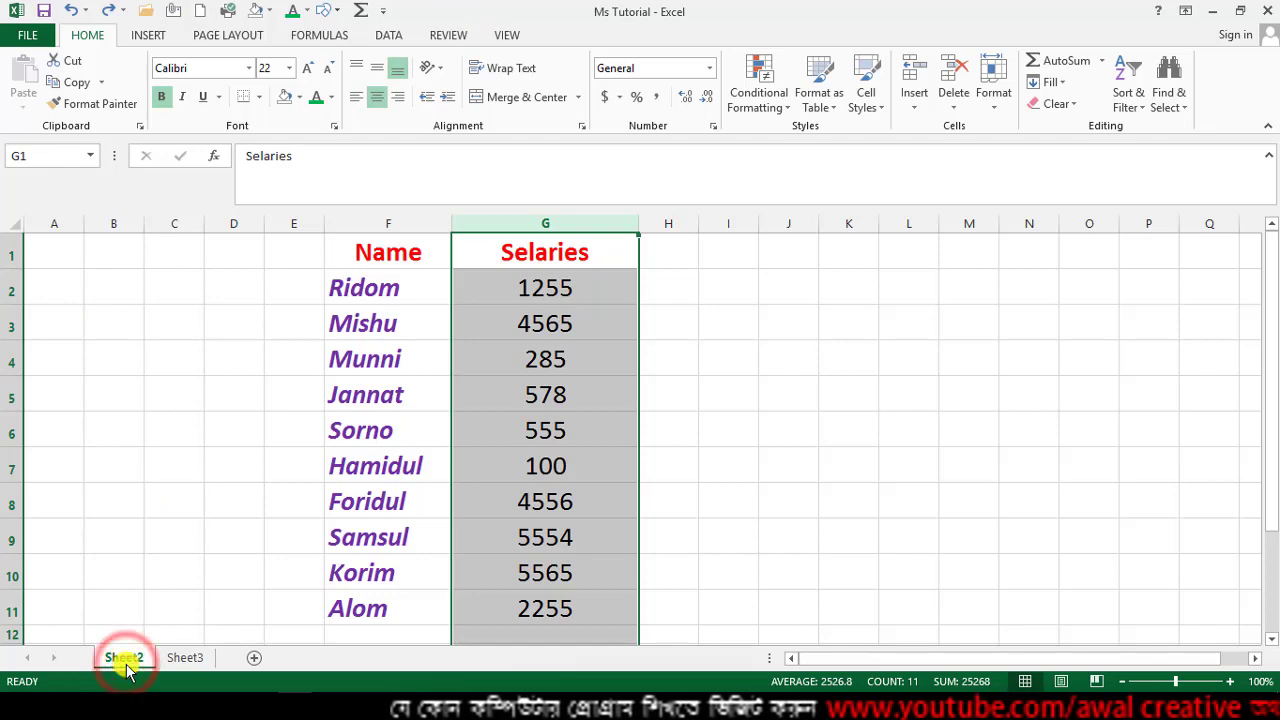
pyautogui.click(107, 662)
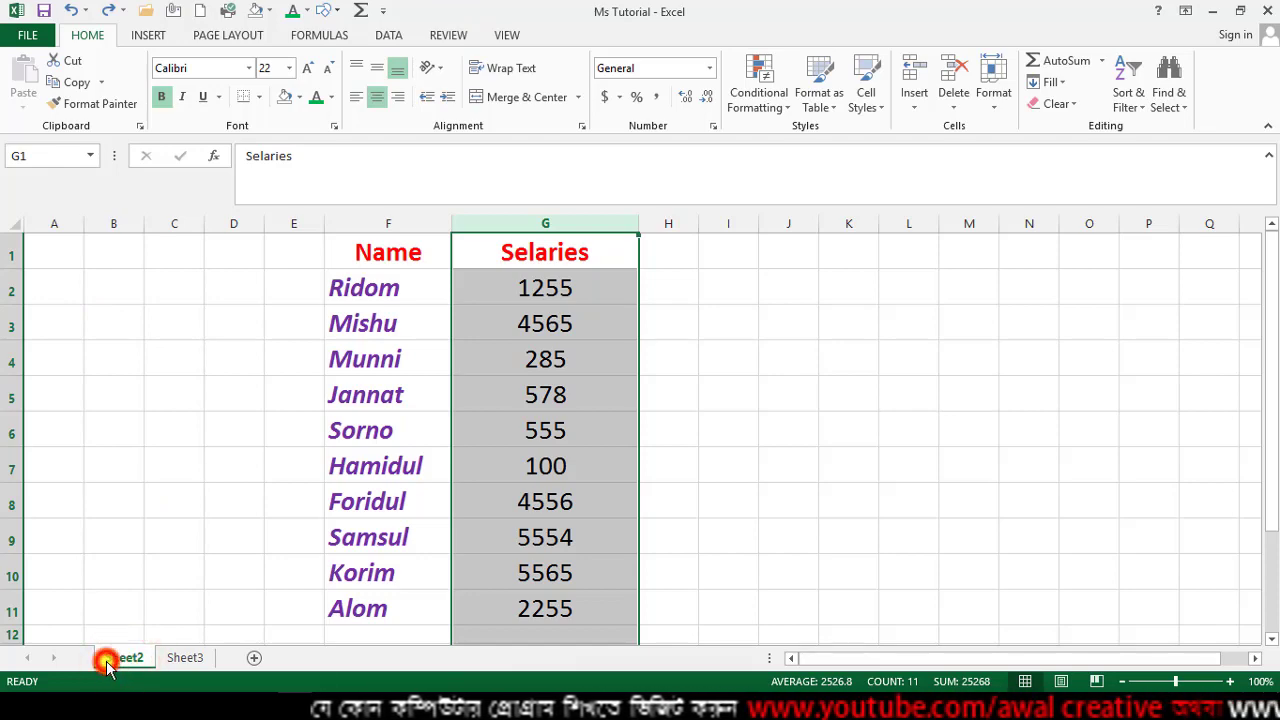
pyautogui.click(195, 660)
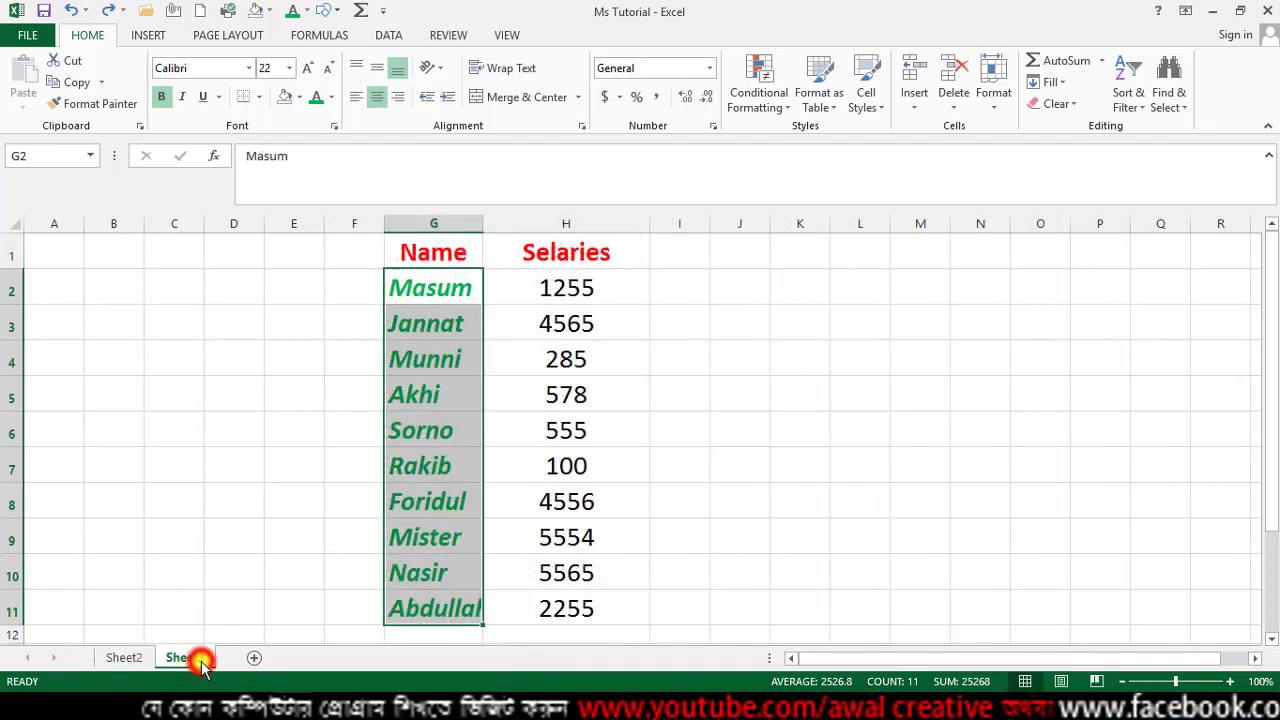
pyautogui.click(432, 292)
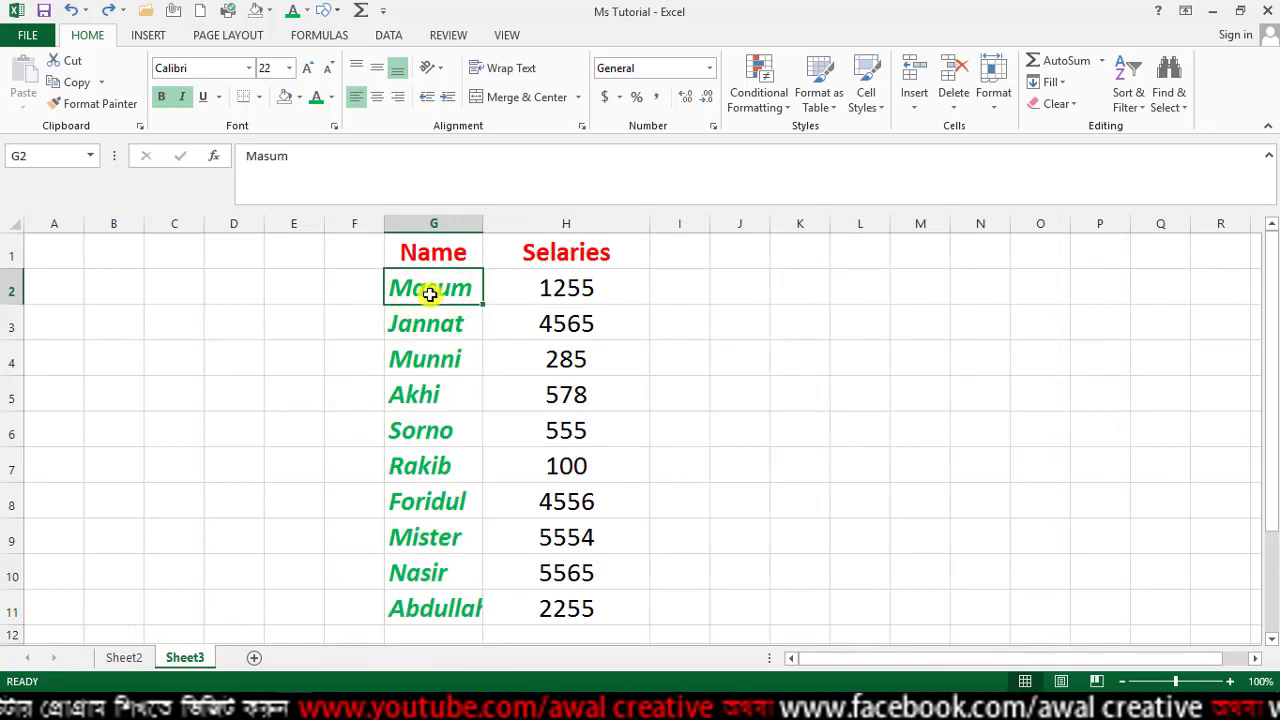
pyautogui.click(450, 357)
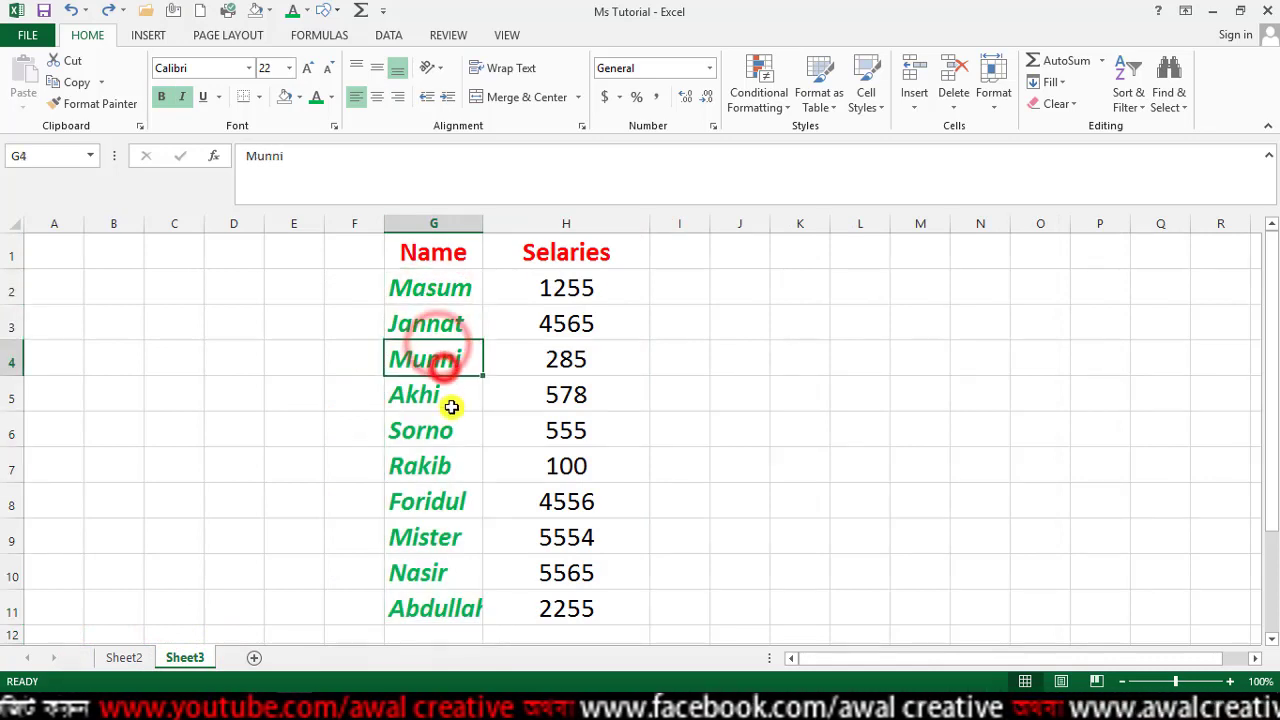
pyautogui.click(447, 408)
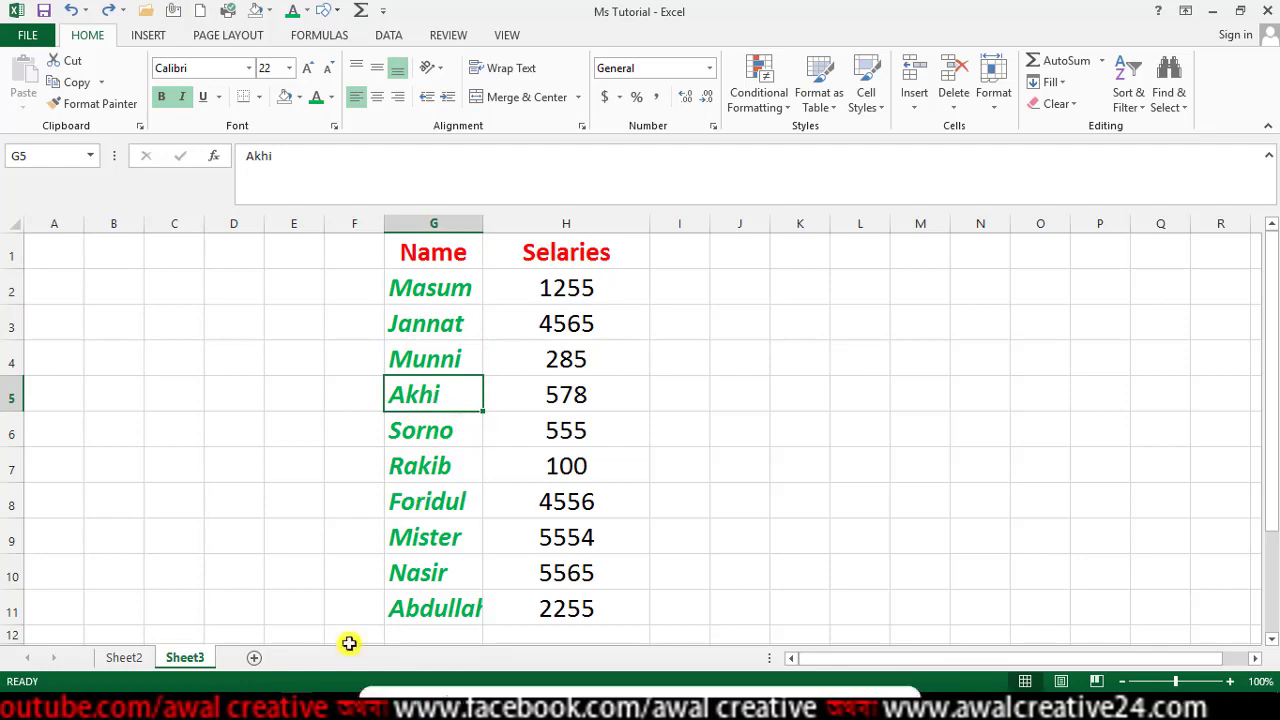
# Step: On Sheet2 select Mishu, Munni, Jannat, Sorno and Hamidul, then return to Sheet3
pyautogui.click(133, 662)
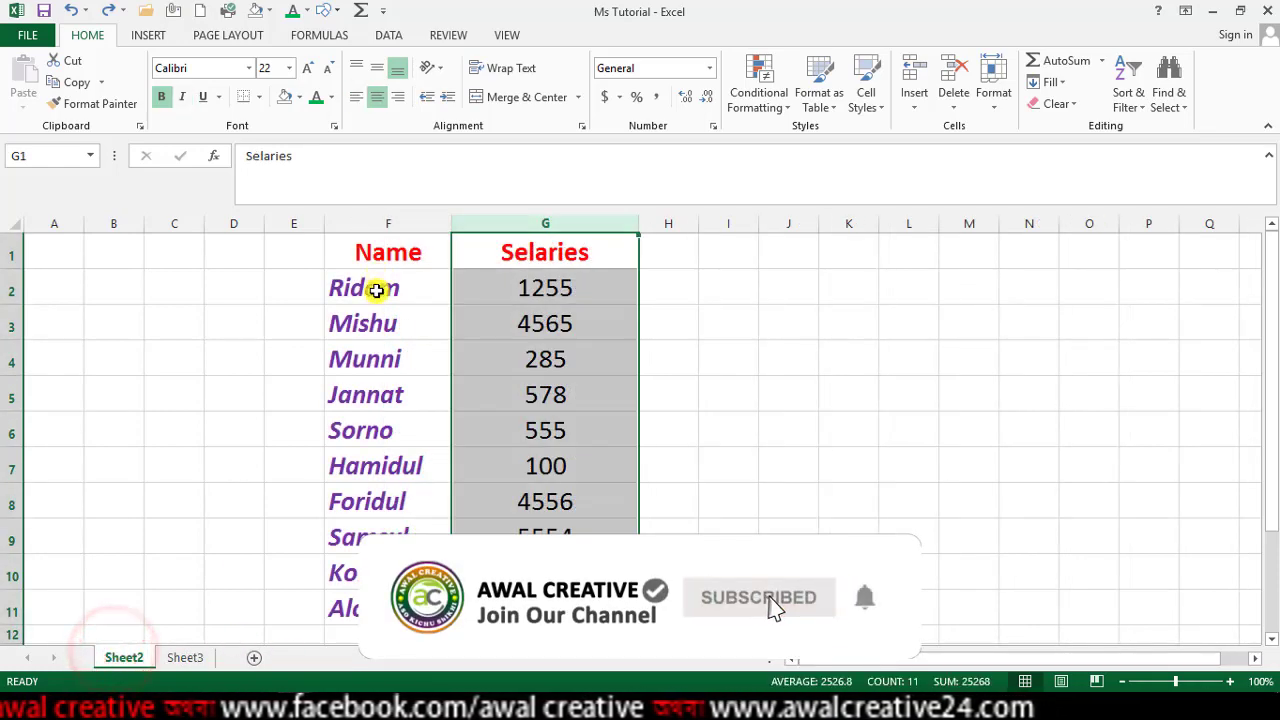
pyautogui.click(377, 320)
pyautogui.click(379, 360)
pyautogui.click(381, 396)
pyautogui.click(383, 432)
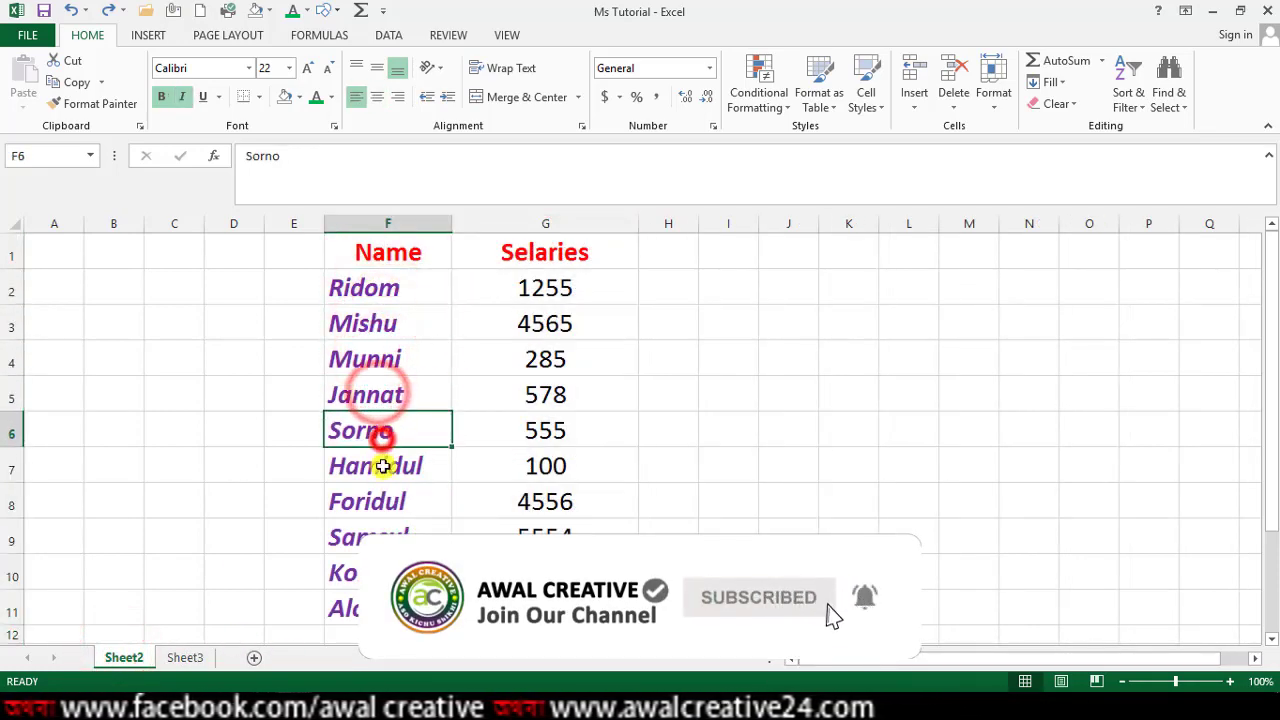
pyautogui.click(388, 476)
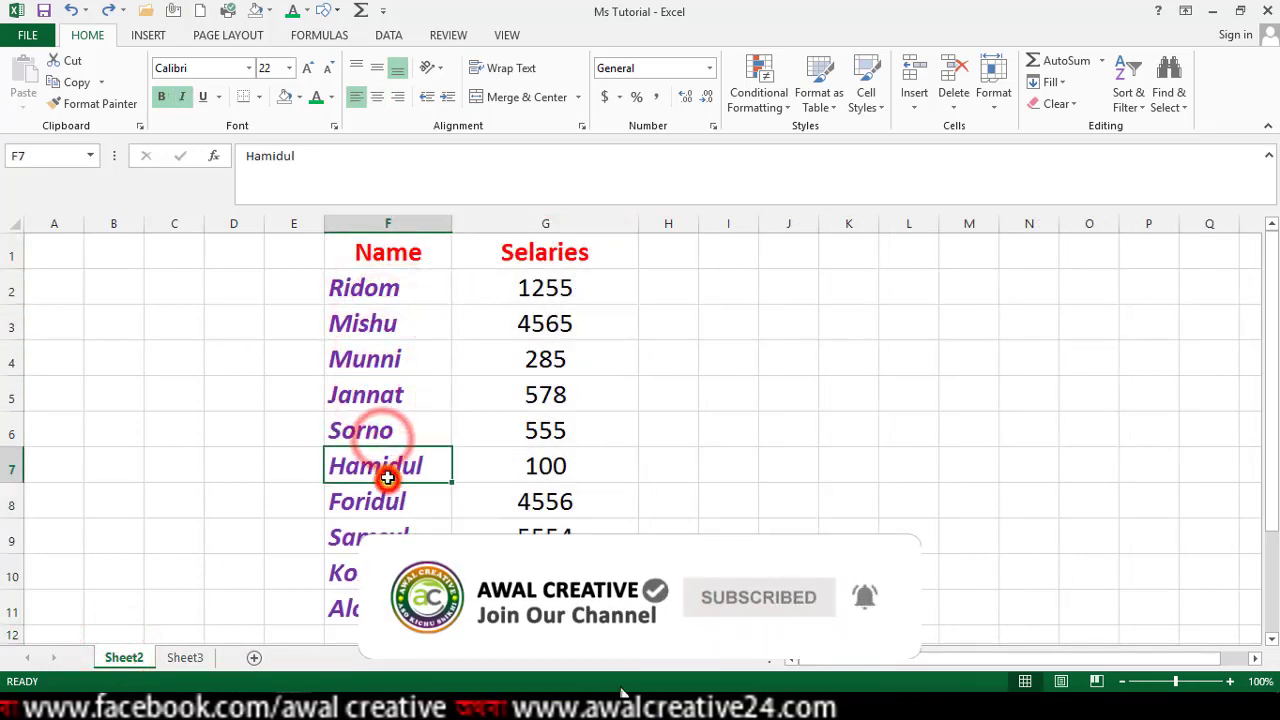
pyautogui.click(188, 660)
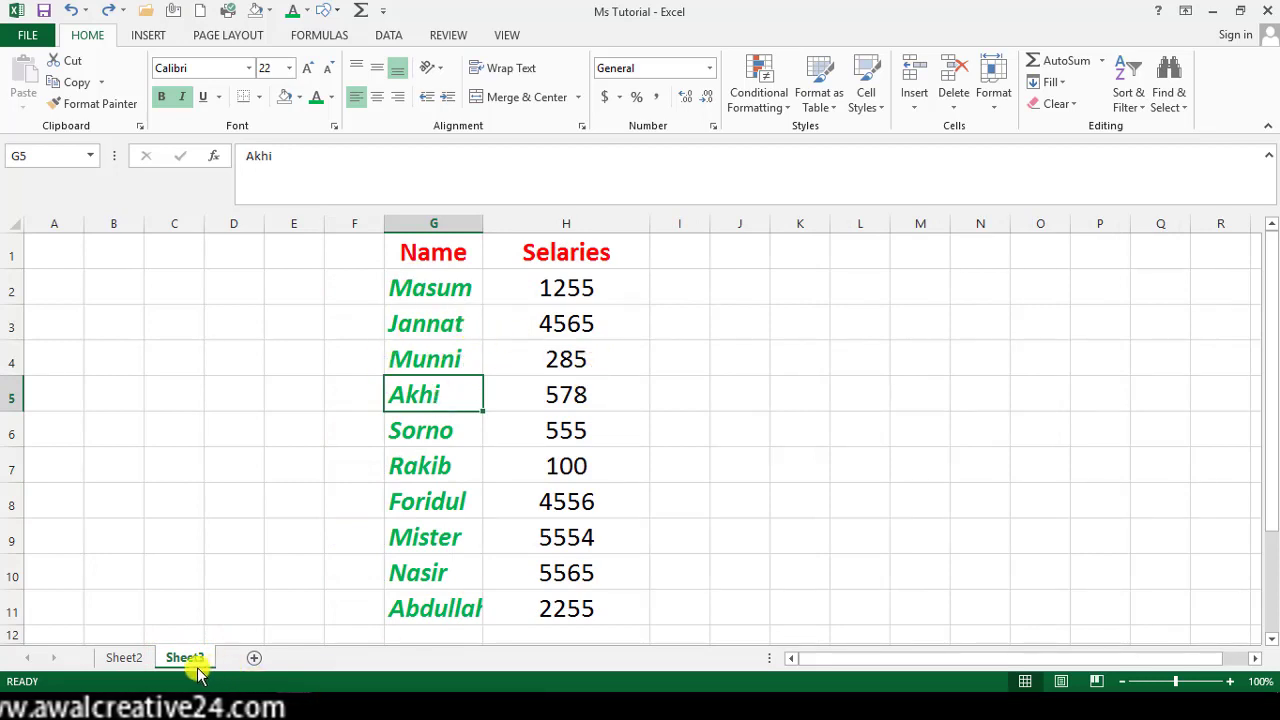
# Step: Hide Sheet3 with the Format menu's Hide Sheet command
pyautogui.click(993, 95)
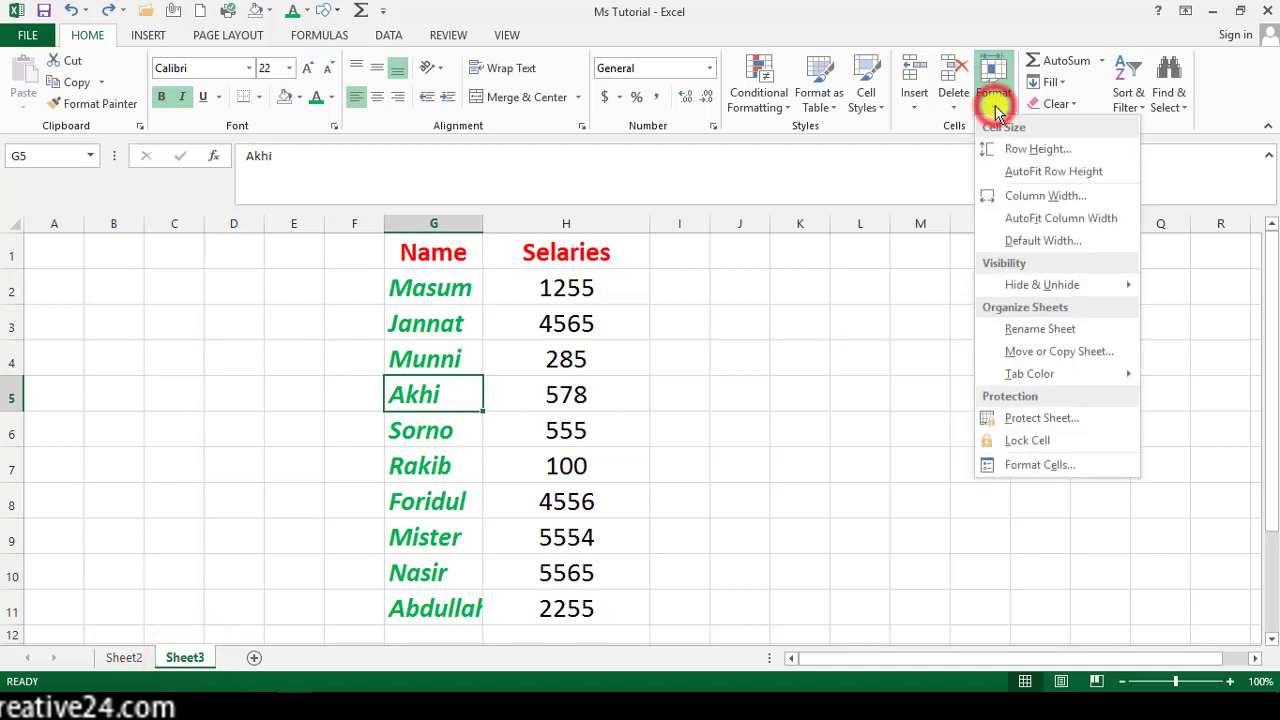
pyautogui.click(1057, 286)
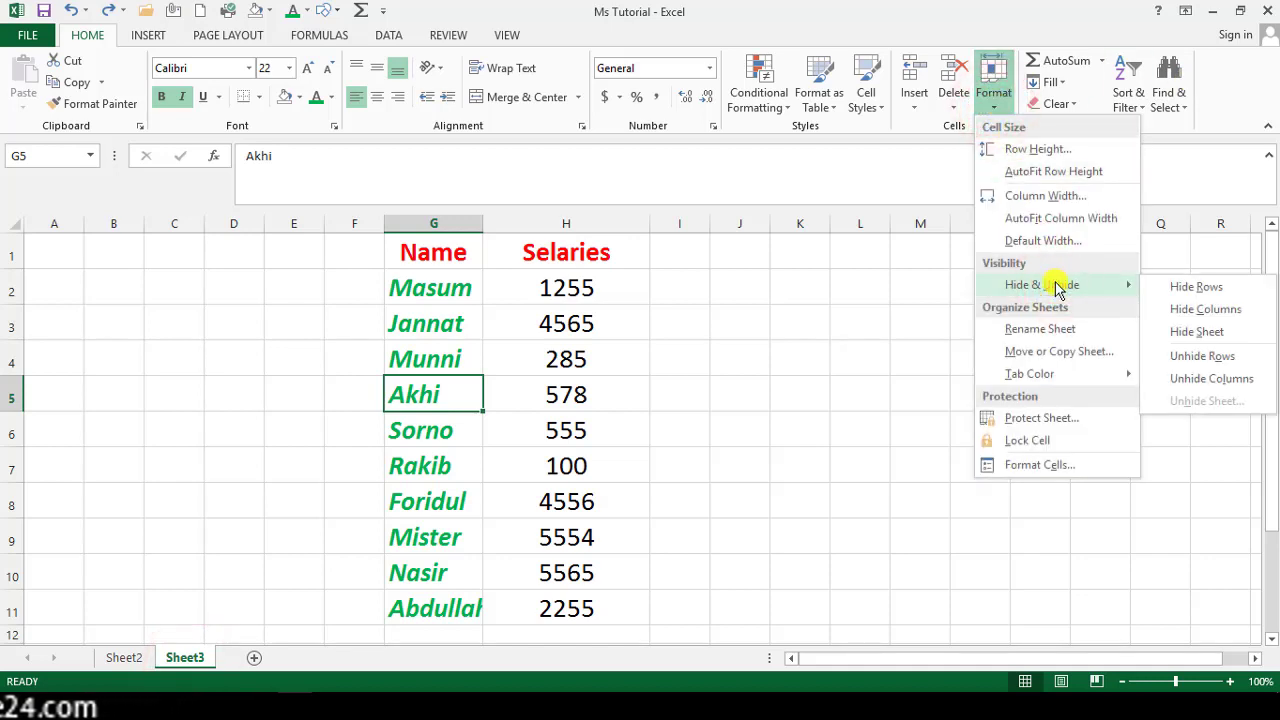
pyautogui.click(1190, 334)
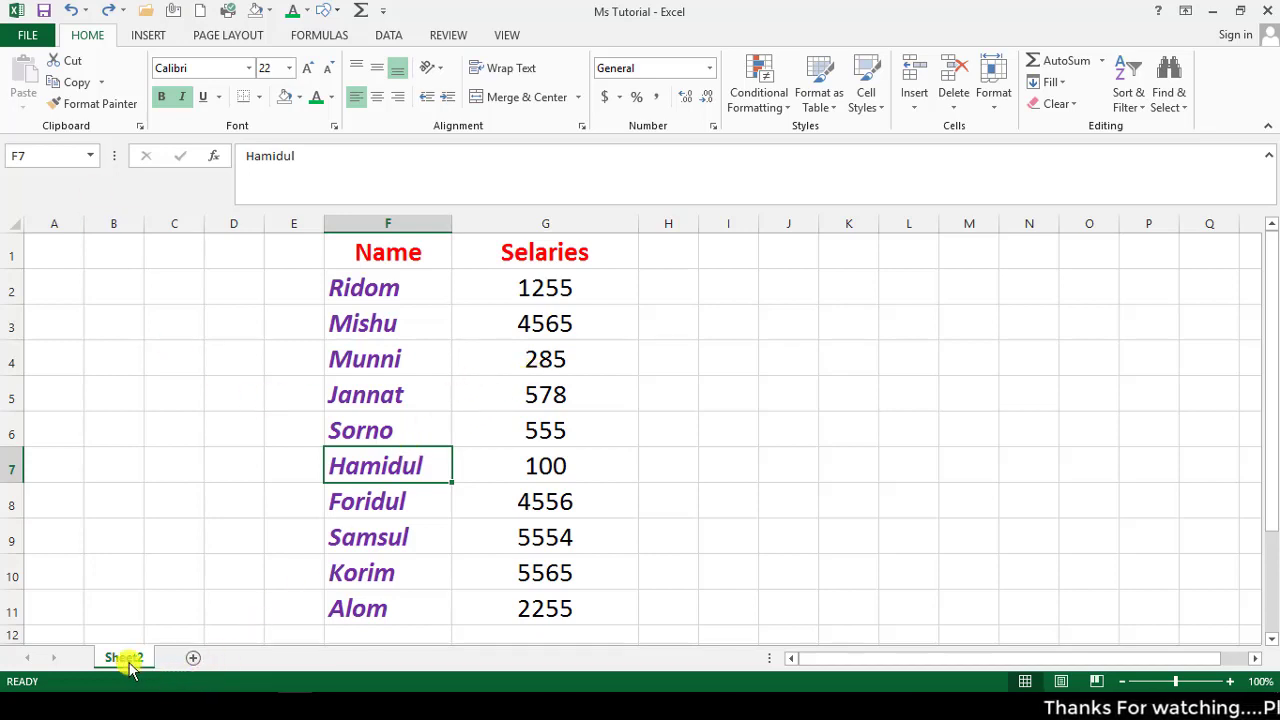
# Step: Restore Sheet3 by choosing it in the Unhide dialog and confirming with OK
pyautogui.click(993, 100)
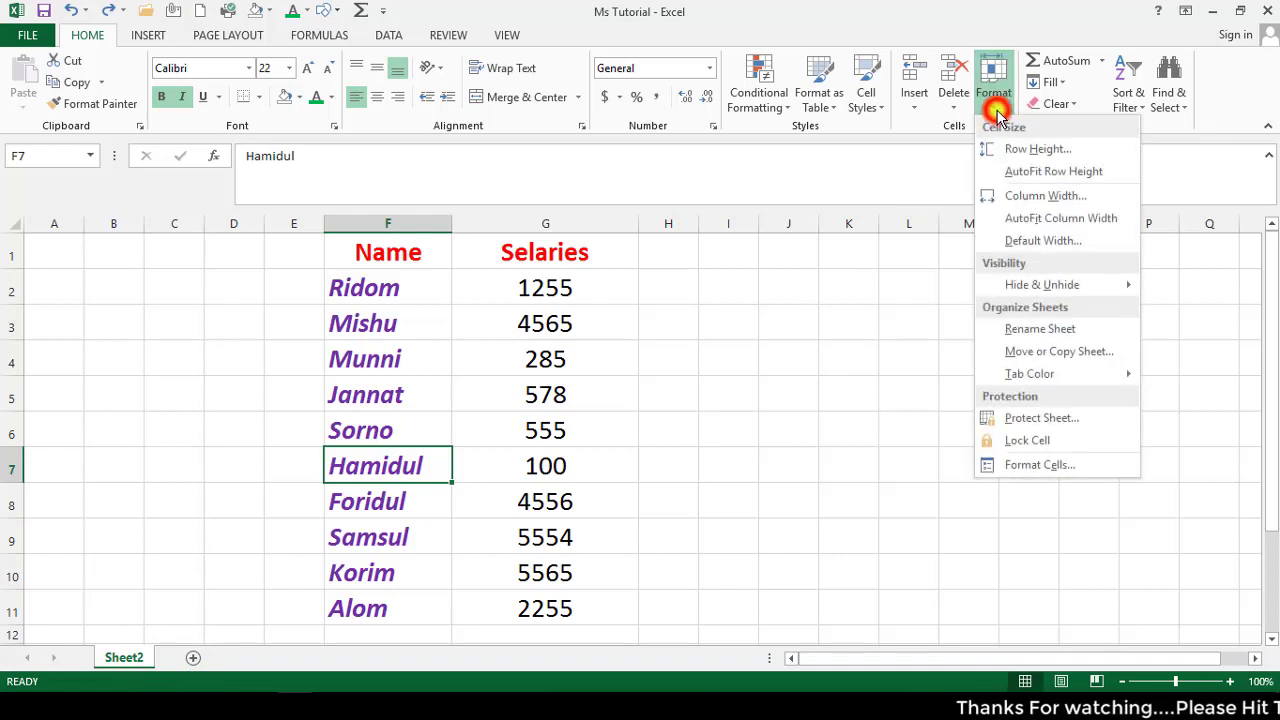
pyautogui.moveTo(1036, 292)
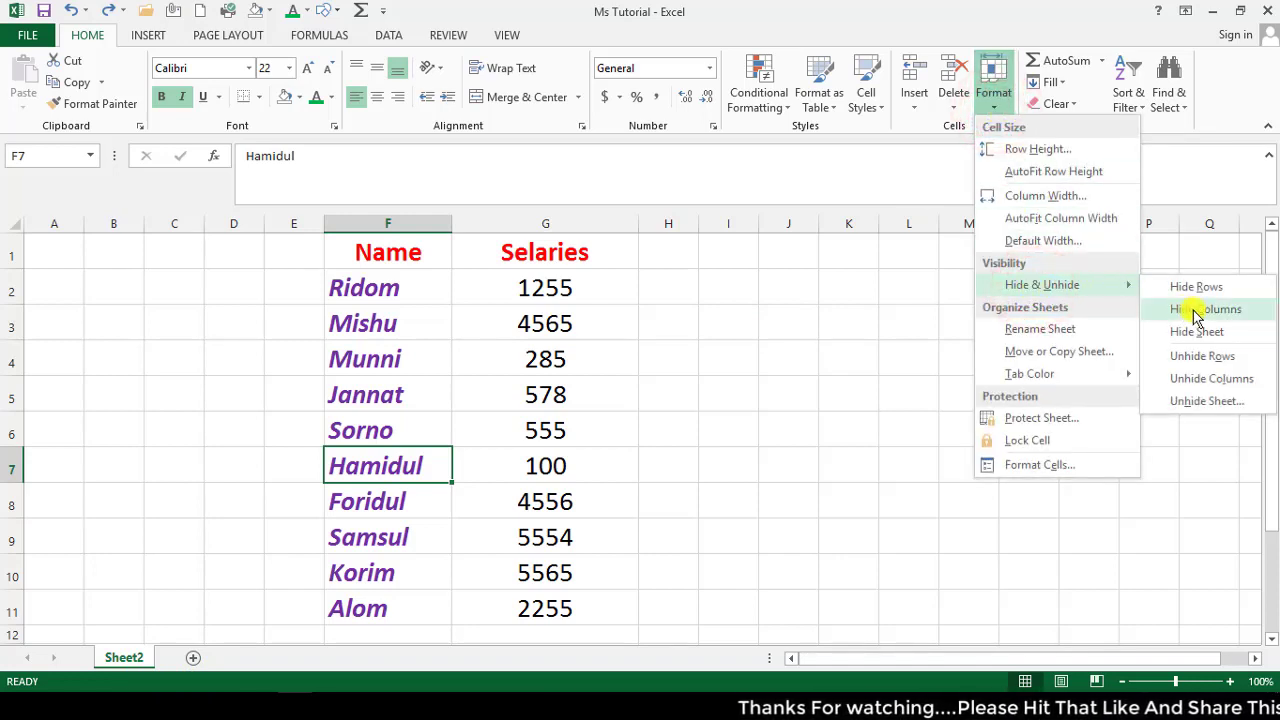
pyautogui.click(1200, 401)
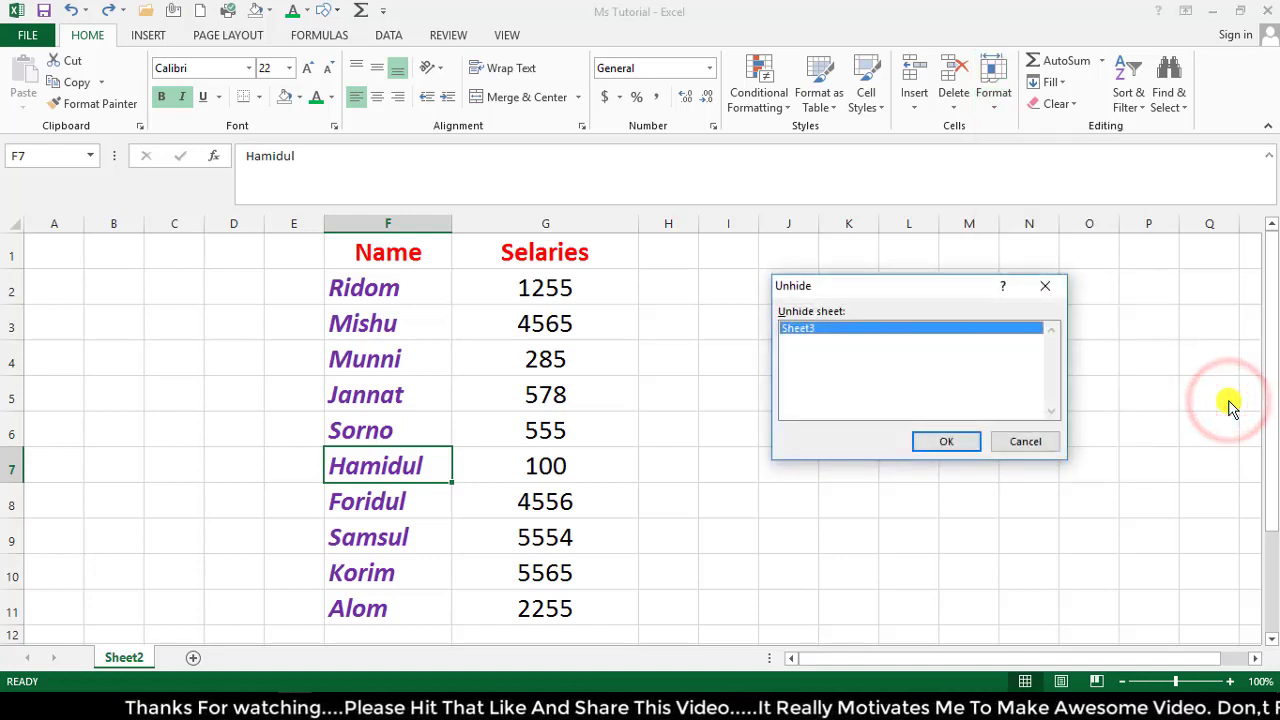
pyautogui.click(935, 443)
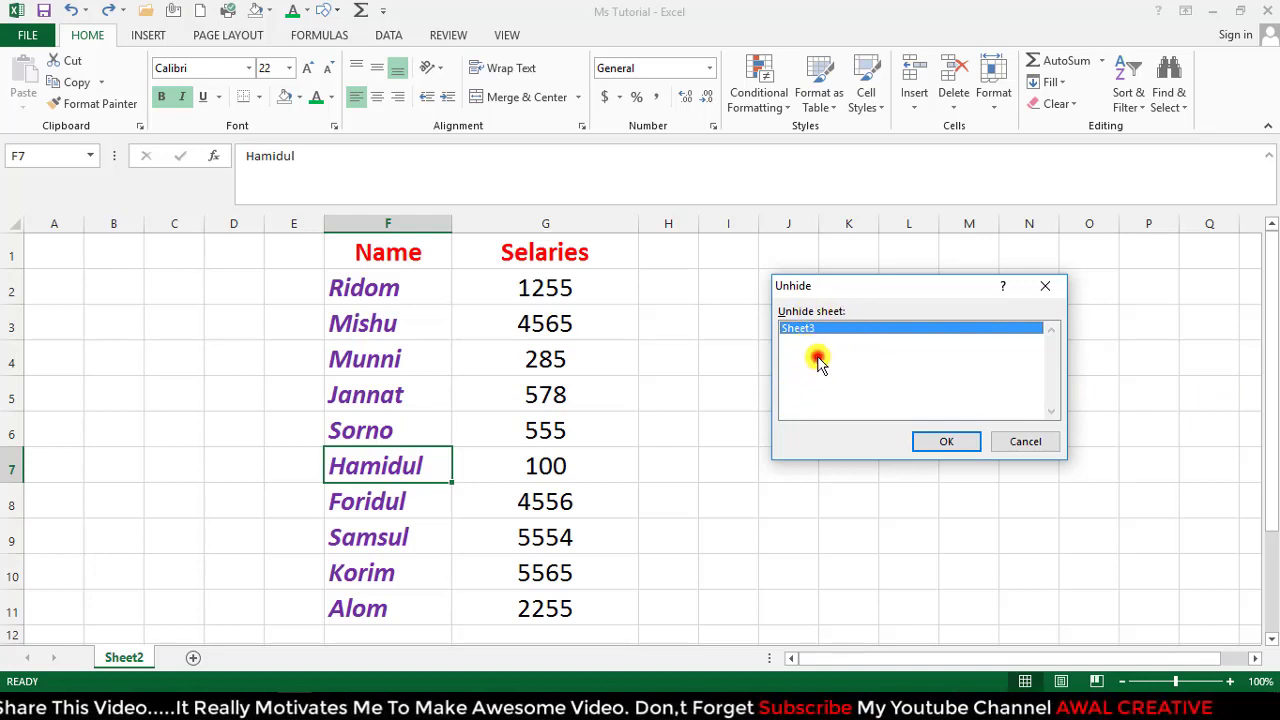
pyautogui.click(811, 329)
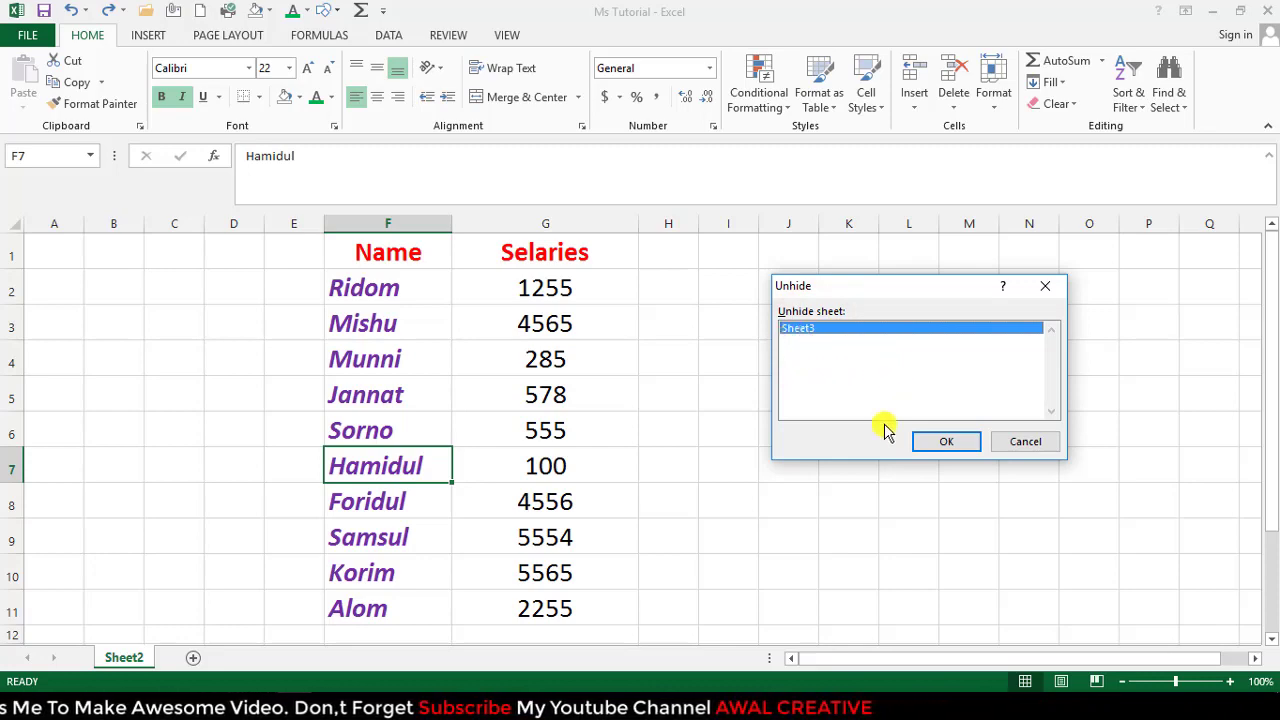
pyautogui.click(943, 442)
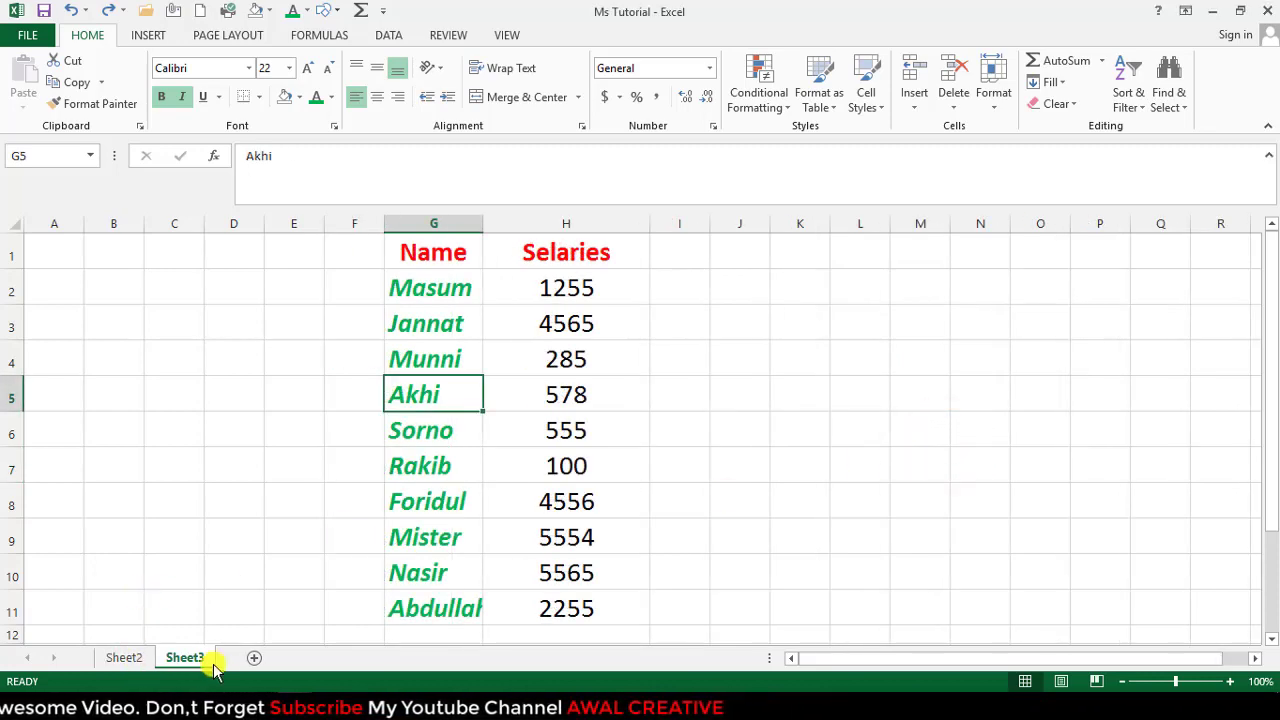
# Step: Add a new Sheet4 and enter a name in its cell H9
pyautogui.click(186, 658)
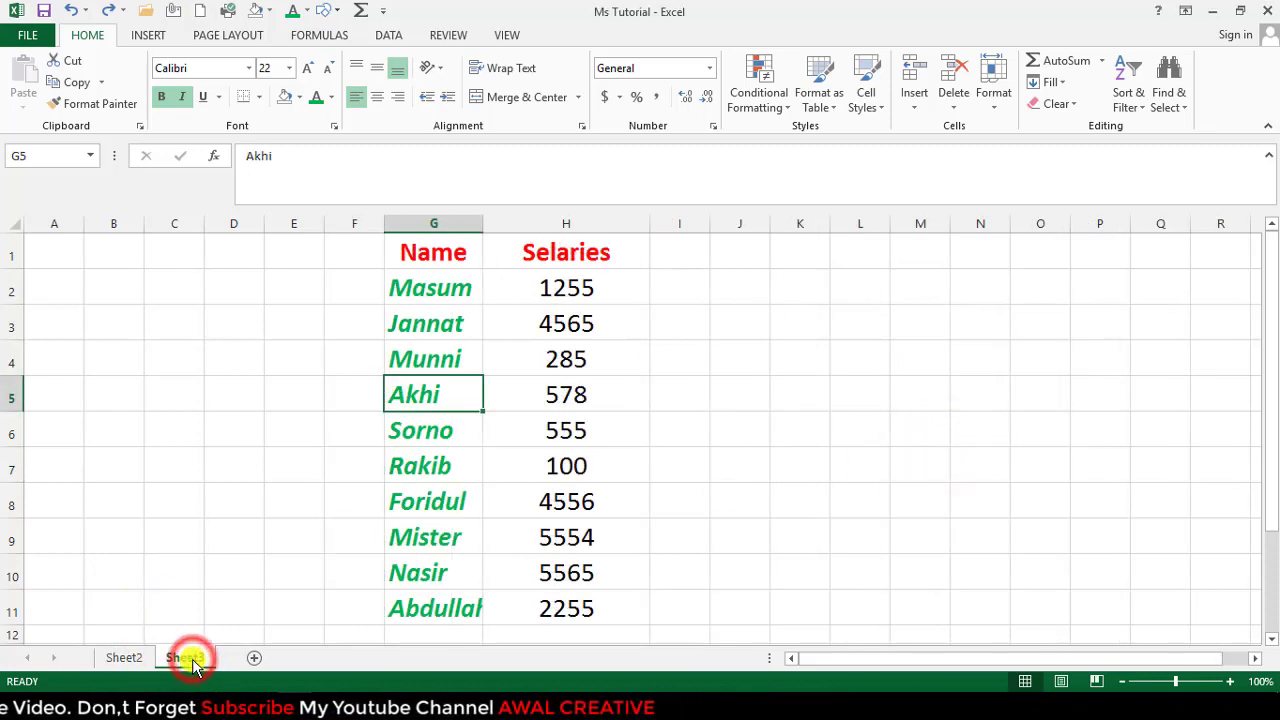
pyautogui.click(257, 657)
pyautogui.click(465, 388)
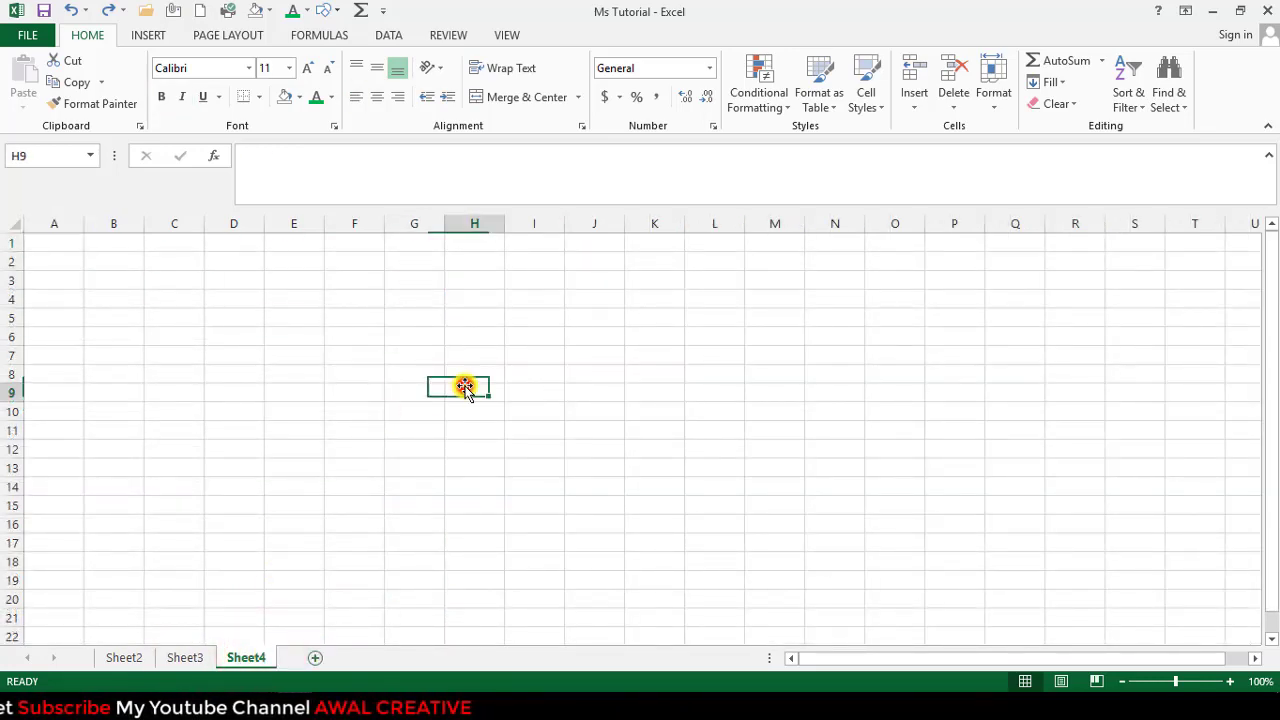
pyautogui.write('hsefkjdj')
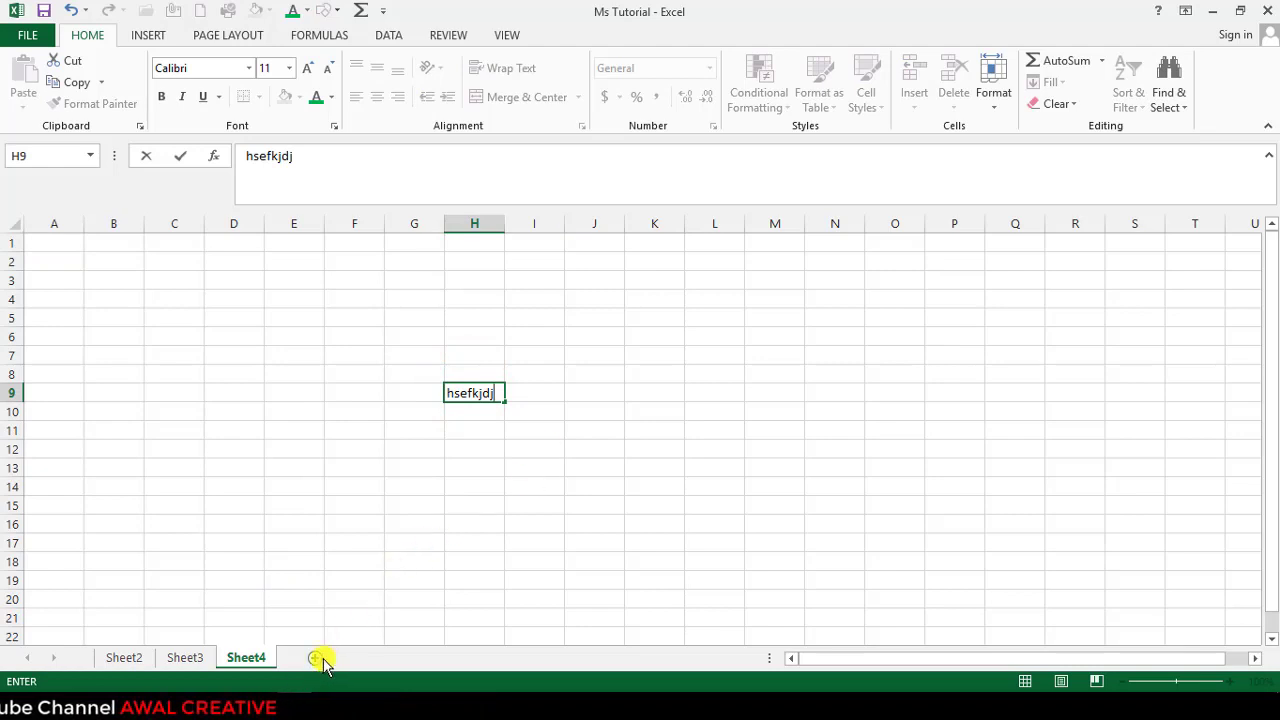
pyautogui.press('BackSpace')
pyautogui.press('BackSpace')
pyautogui.press('BackSpace')
pyautogui.press('BackSpace')
pyautogui.press('BackSpace')
pyautogui.press('BackSpace')
pyautogui.press('BackSpace')
pyautogui.press('BackSpace')
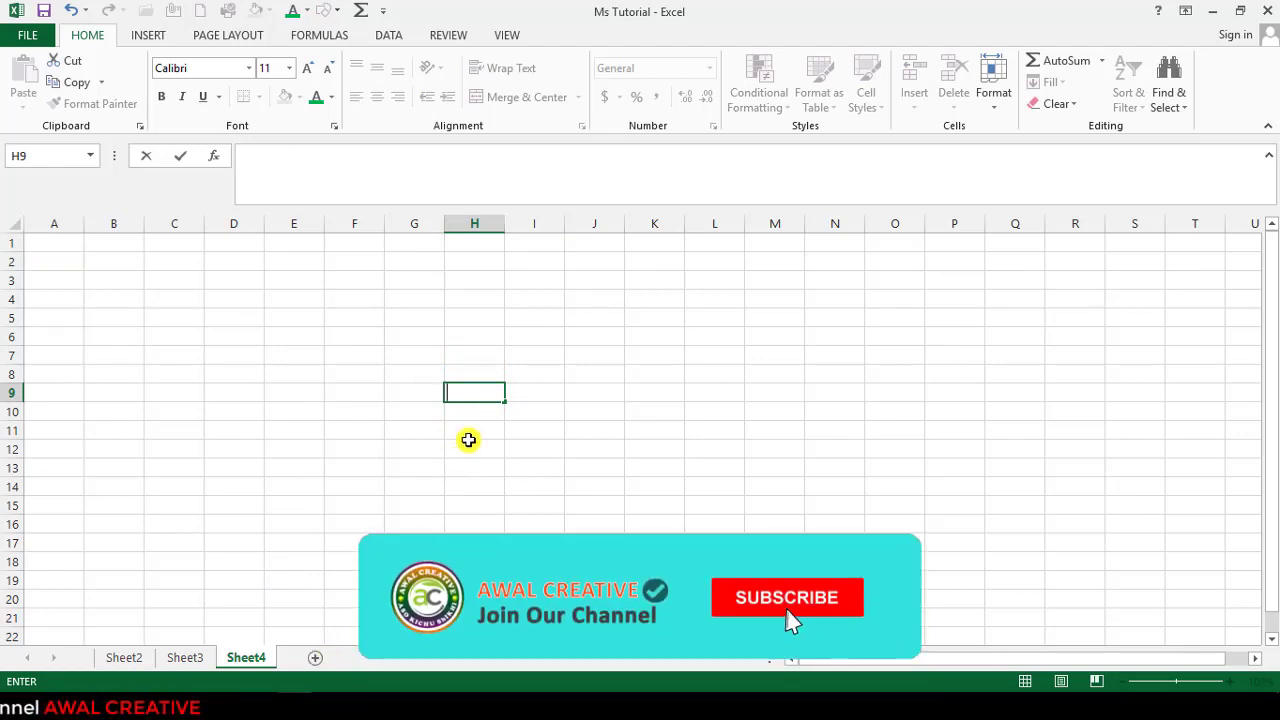
pyautogui.write('Awal')
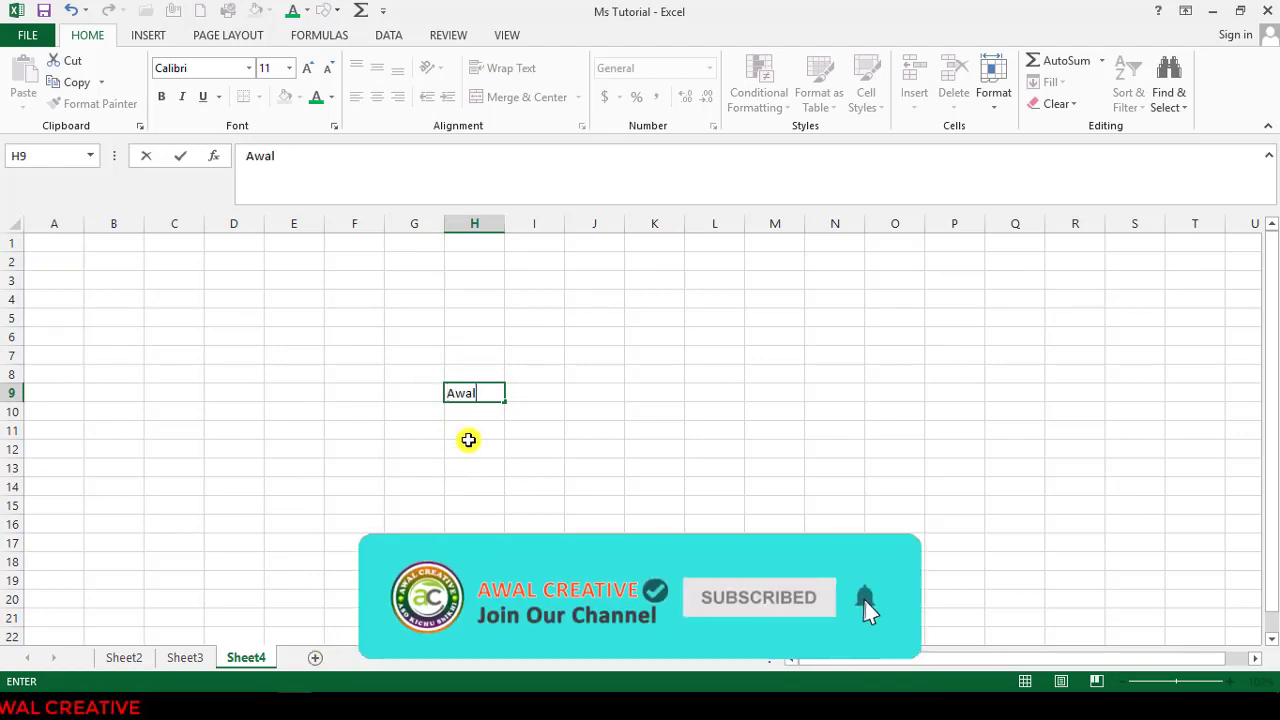
pyautogui.click(318, 653)
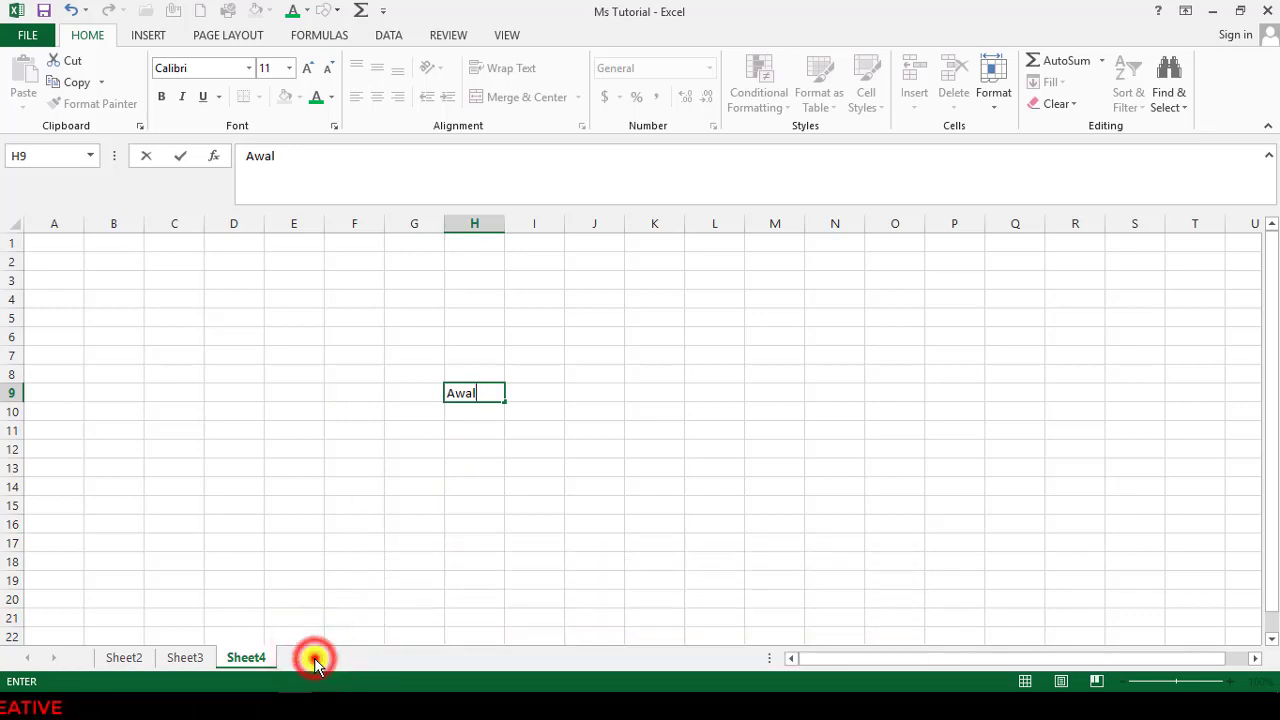
# Step: Look at Sheet2 and Sheet3, then add Sheet5 and type kamal in cell H9
pyautogui.click(121, 657)
pyautogui.click(184, 657)
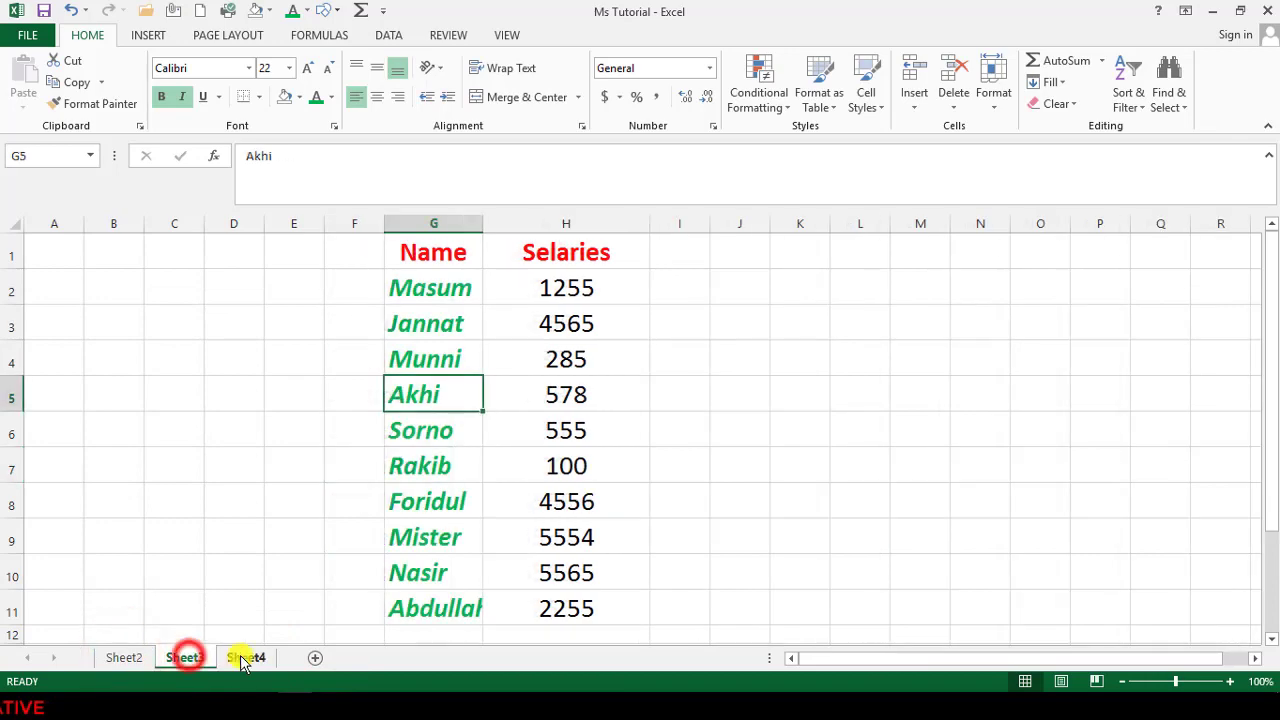
pyautogui.click(248, 657)
pyautogui.click(316, 658)
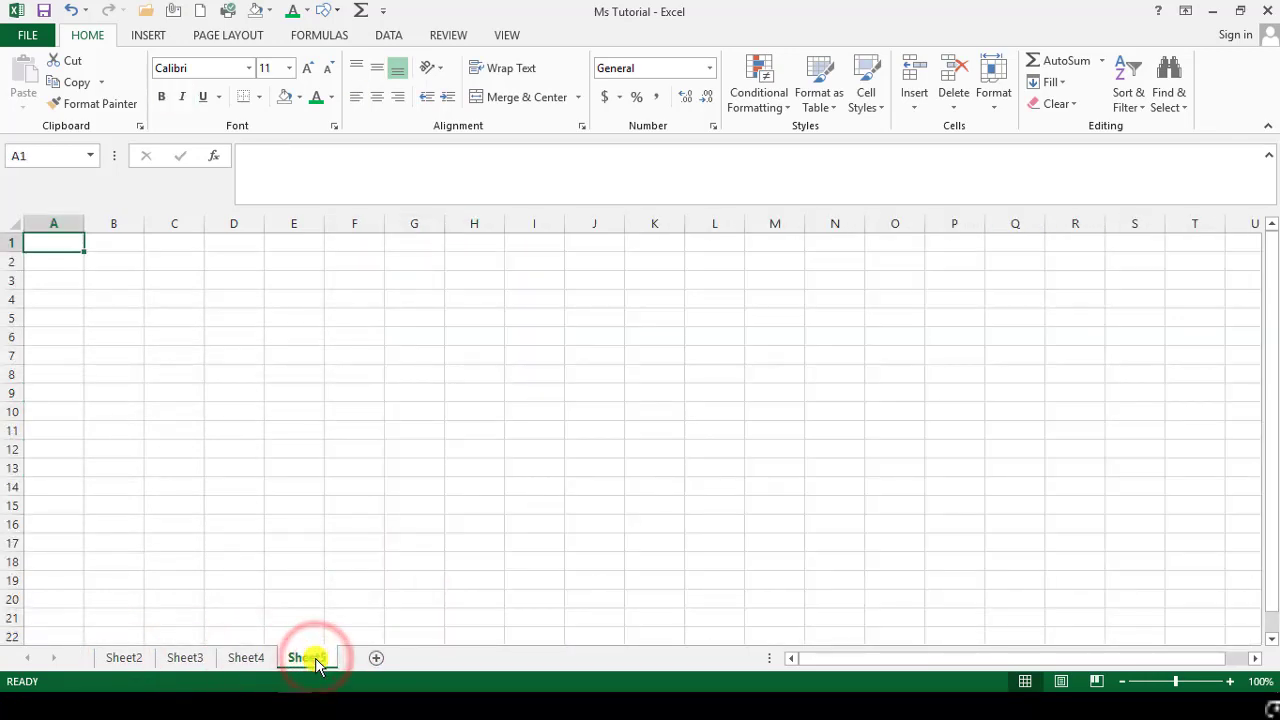
pyautogui.click(471, 396)
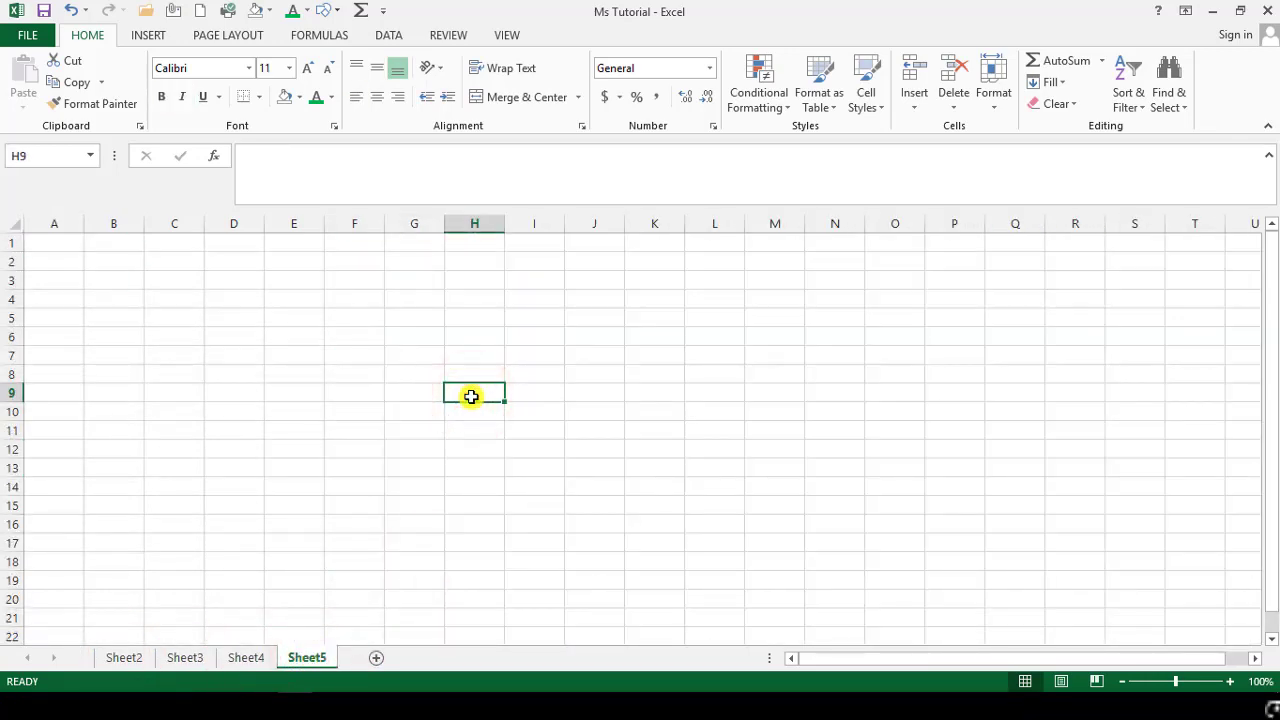
pyautogui.write('kamal')
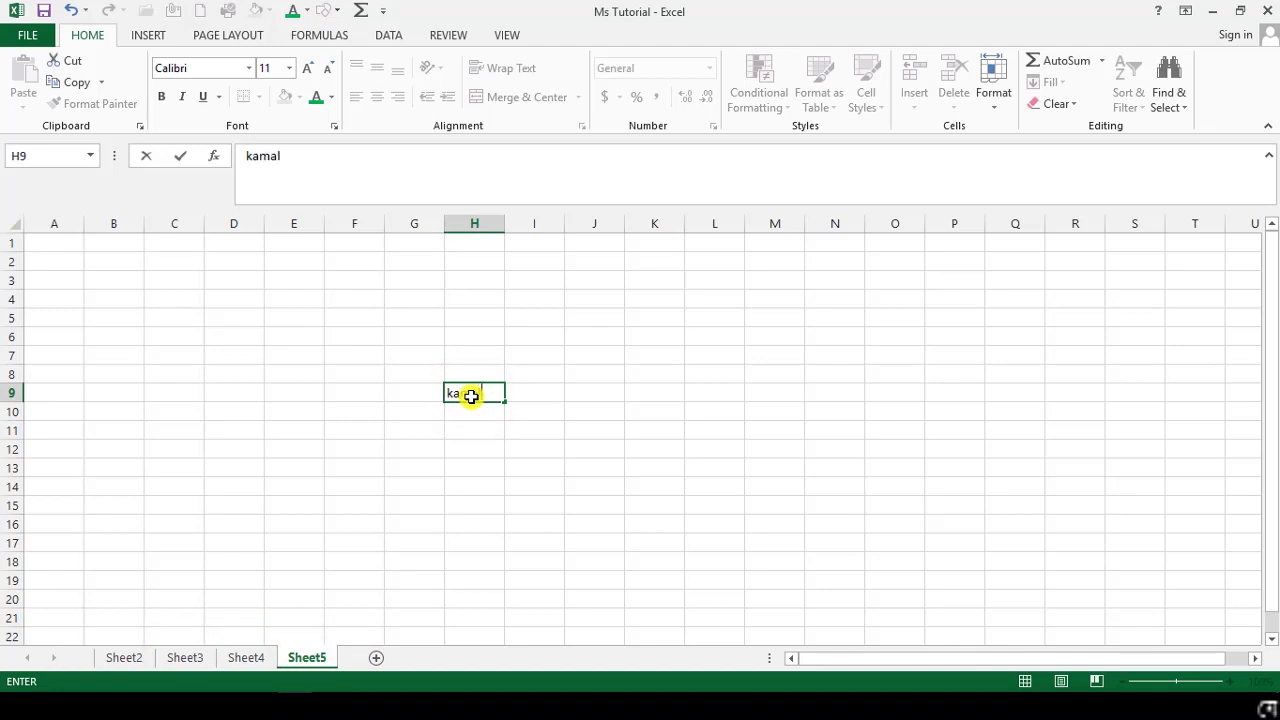
# Step: Cycle through Sheet4, Sheet3 and Sheet2, ending back on Sheet5
pyautogui.click(229, 663)
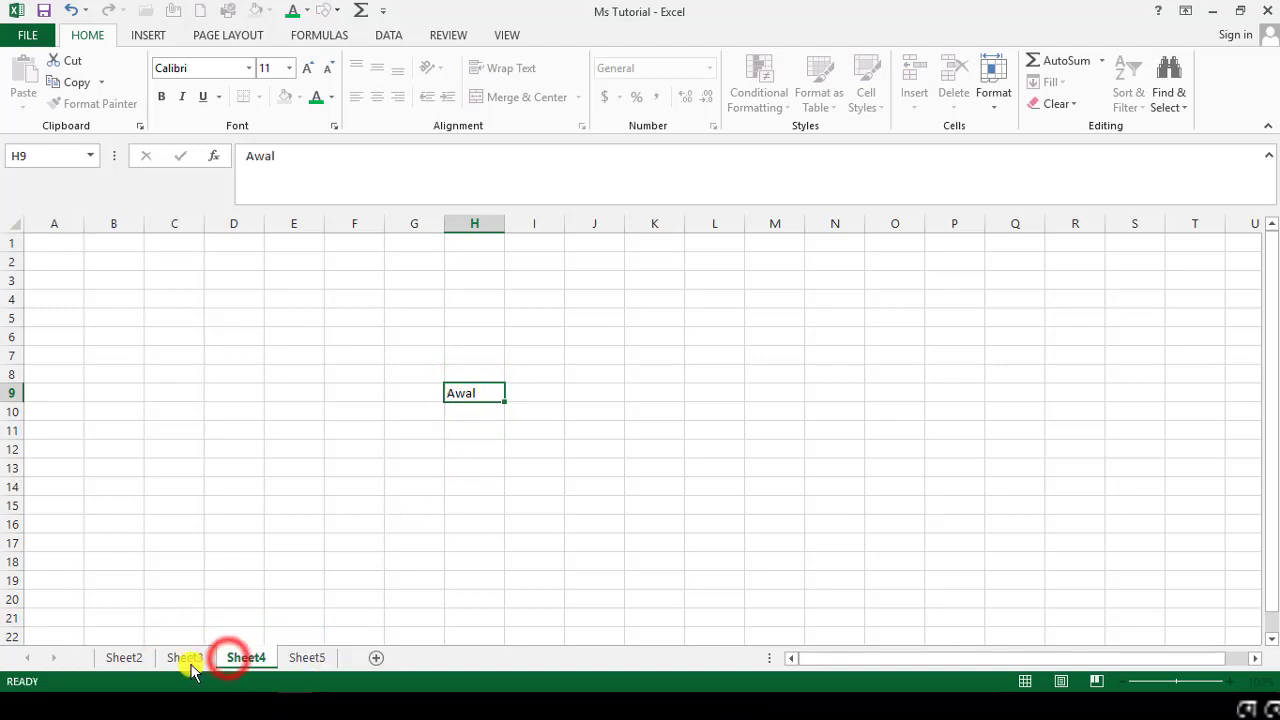
pyautogui.click(186, 658)
pyautogui.click(116, 658)
pyautogui.click(182, 660)
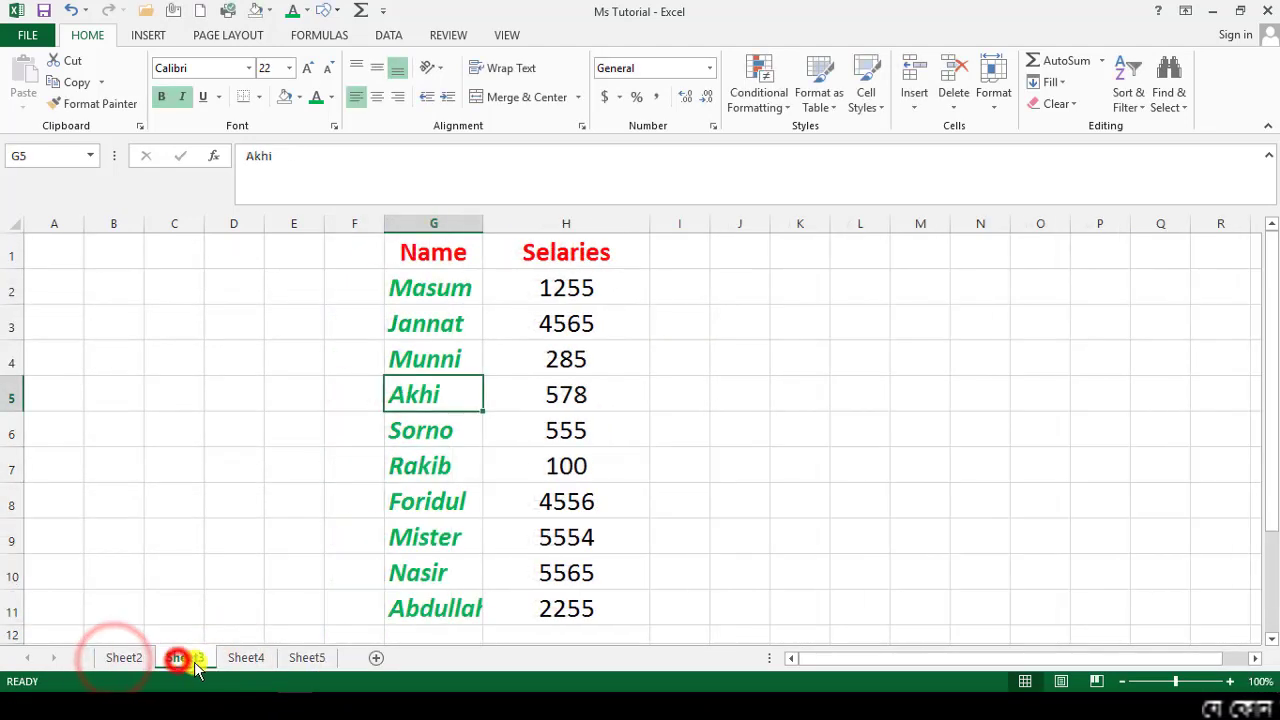
pyautogui.click(243, 660)
pyautogui.click(320, 660)
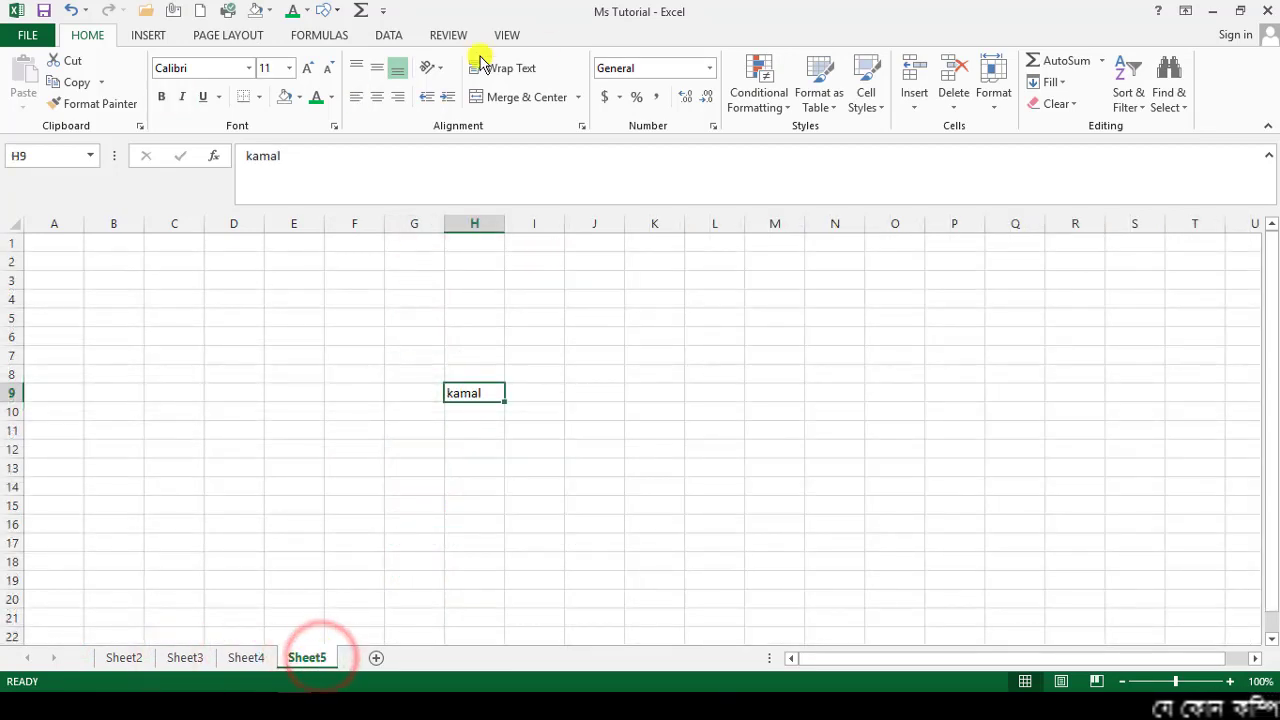
# Step: Hide Sheet5 and then Sheet4 with Hide Sheet
pyautogui.click(990, 108)
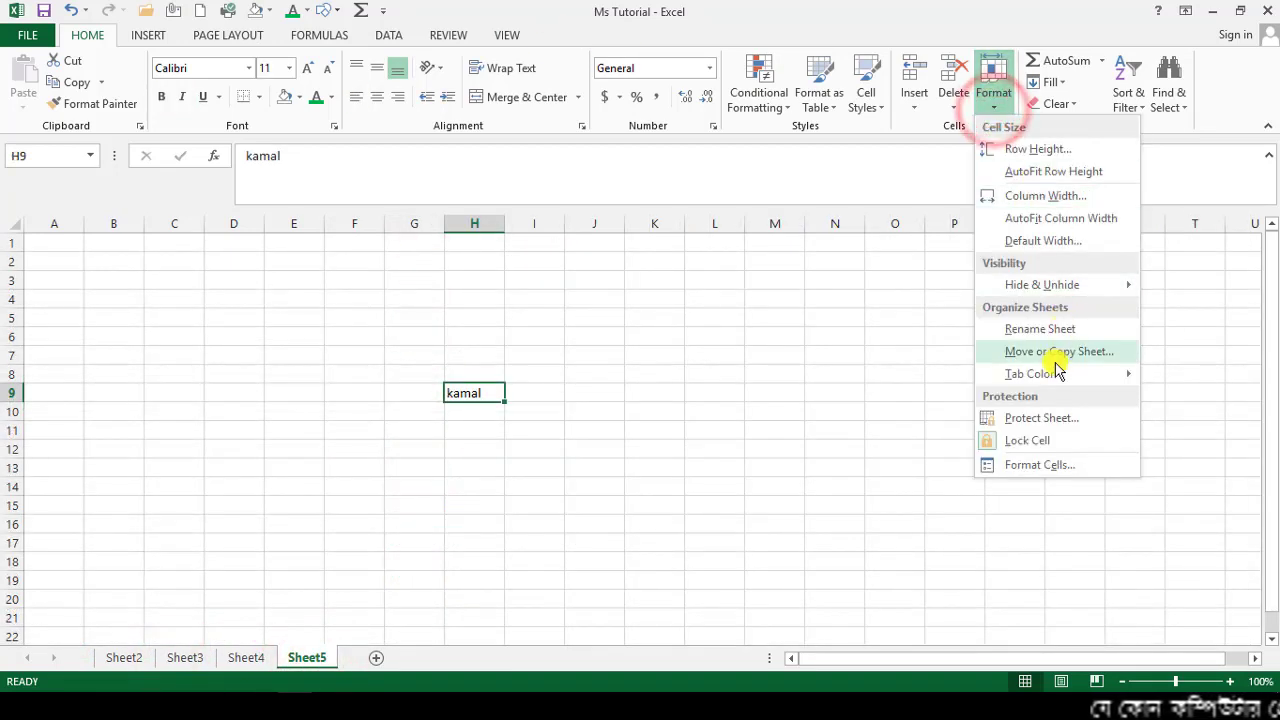
pyautogui.moveTo(1142, 288)
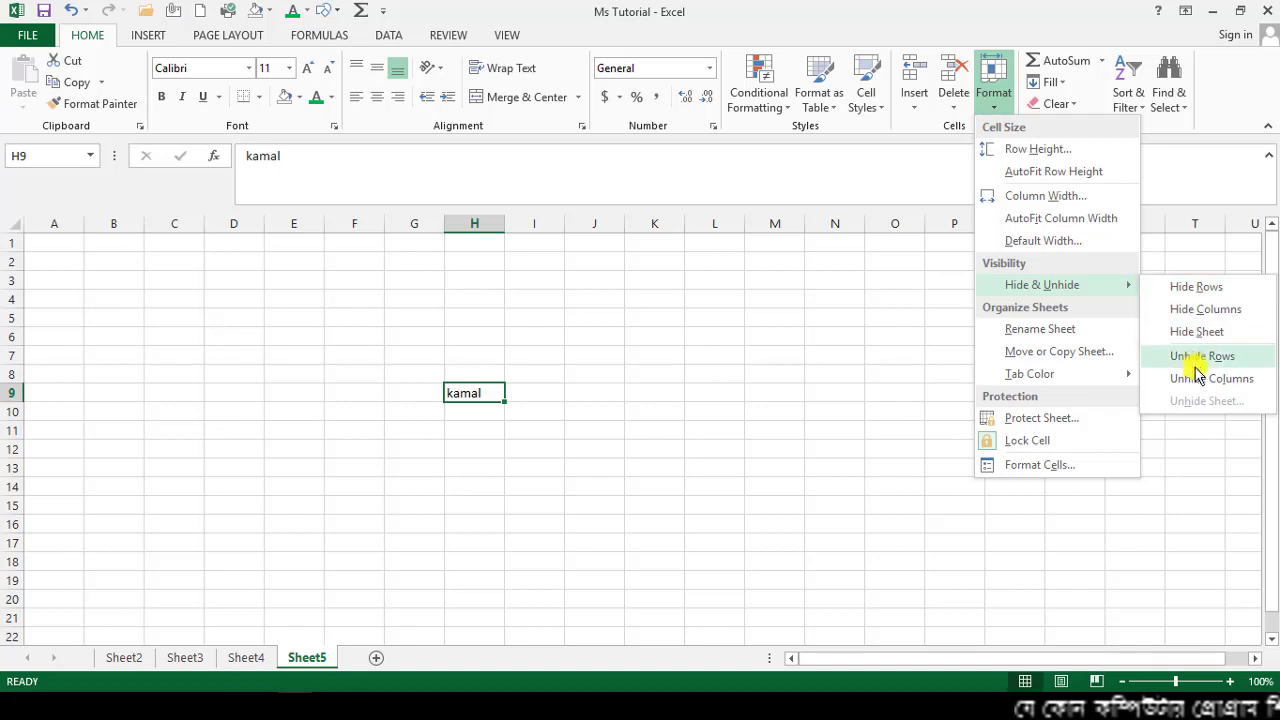
pyautogui.click(1196, 333)
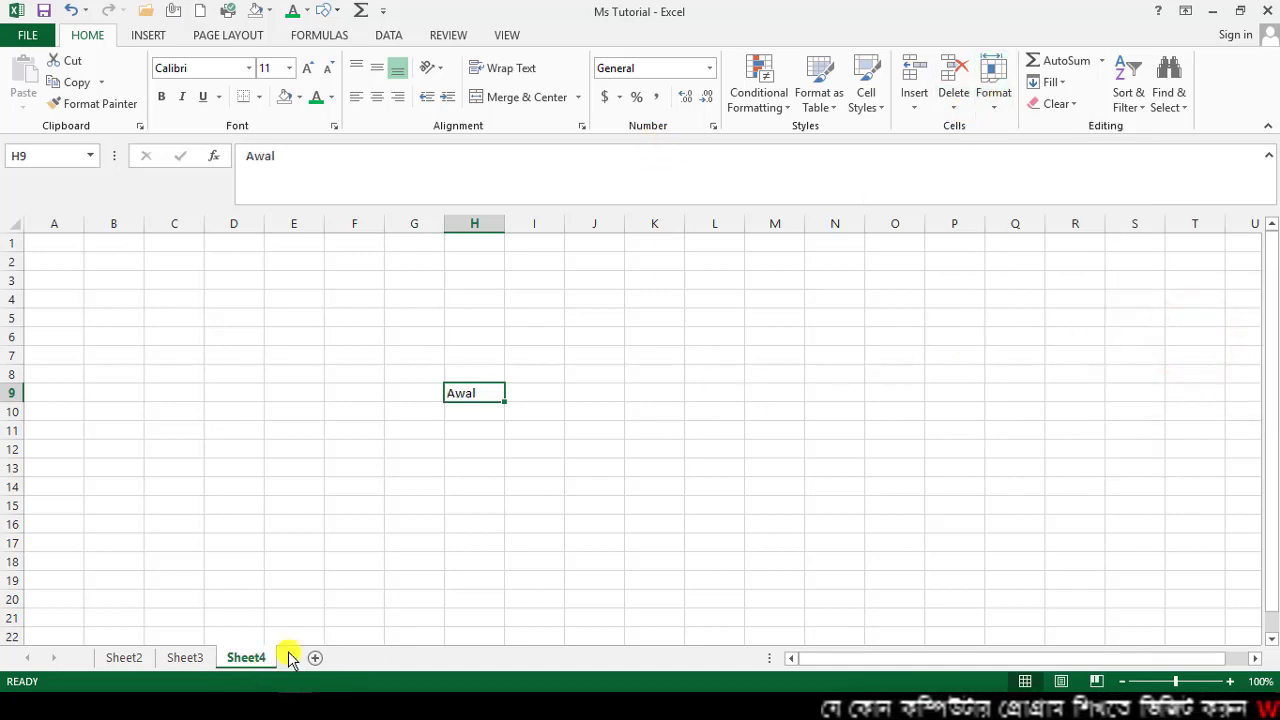
pyautogui.click(994, 105)
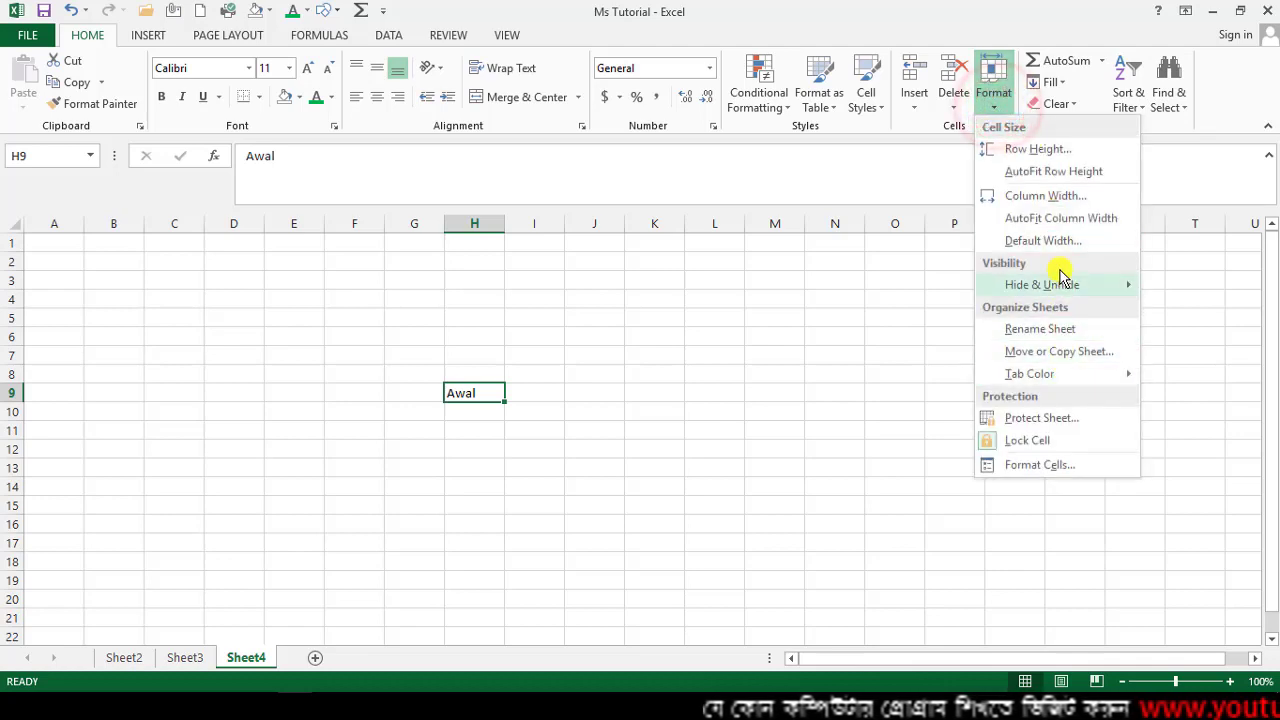
pyautogui.moveTo(1062, 278)
pyautogui.click(1182, 332)
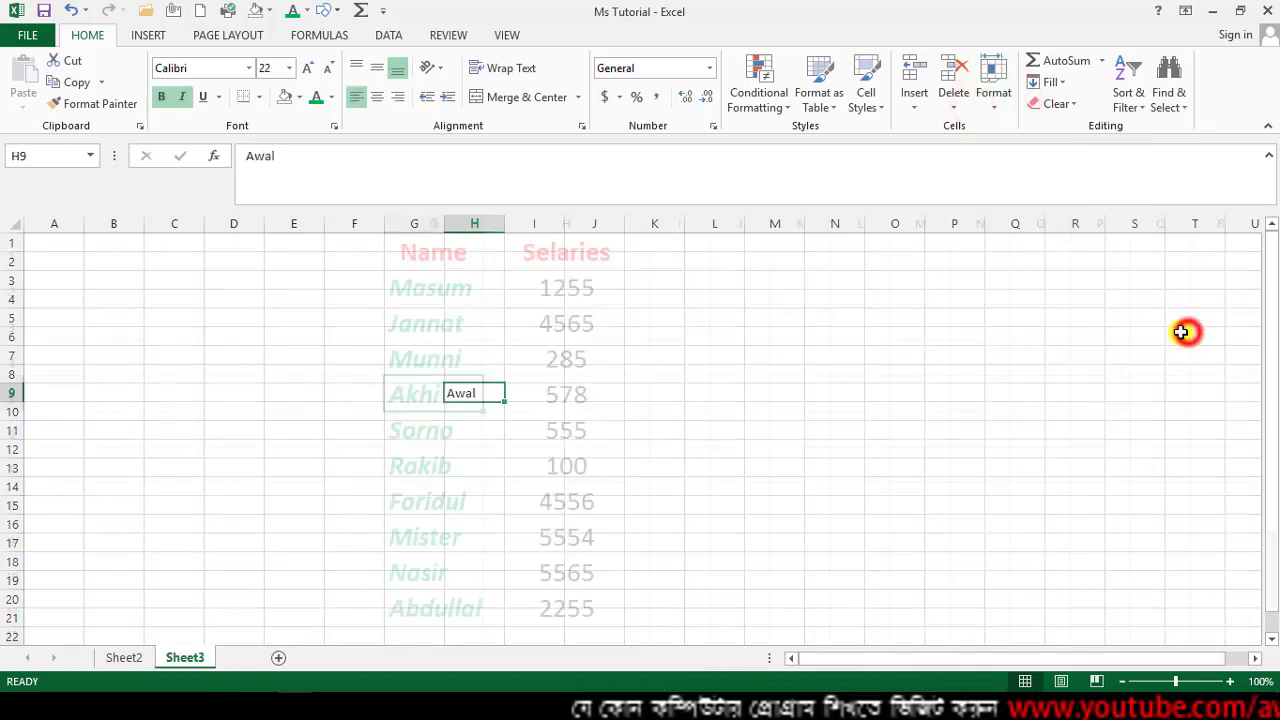
# Step: Switch to Sheet3 and hide it as well, leaving only Sheet2
pyautogui.click(185, 657)
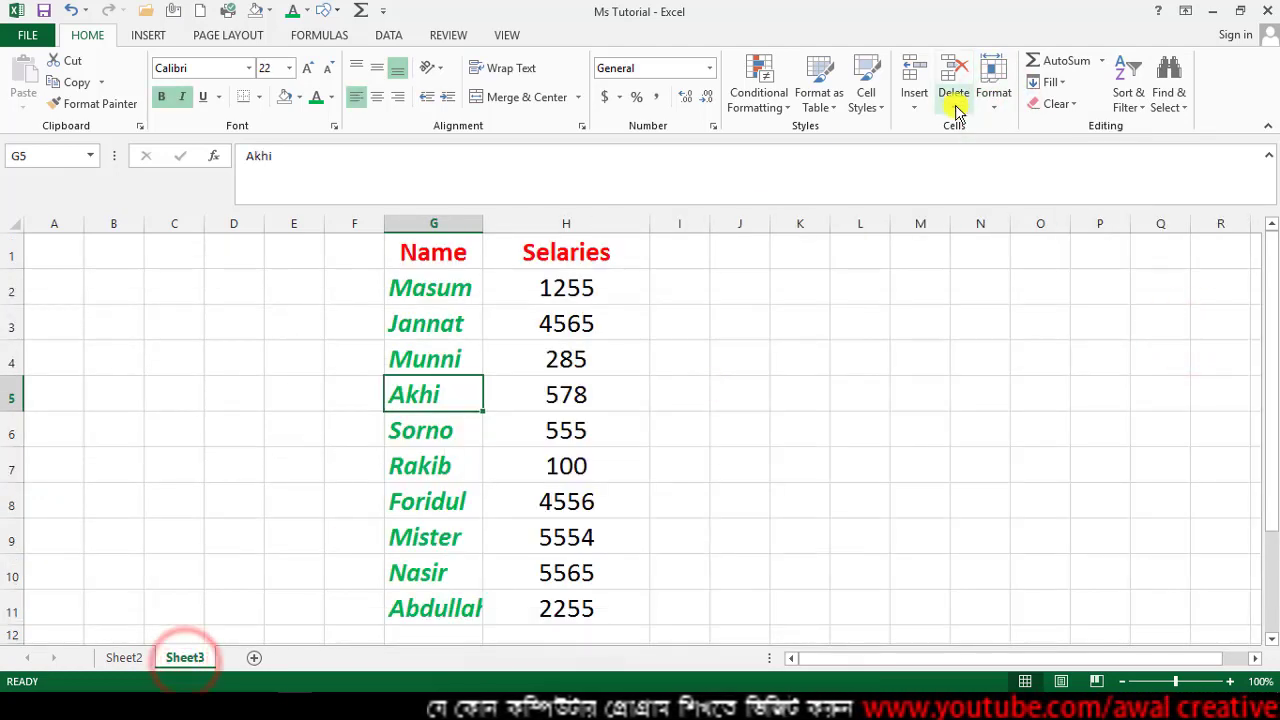
pyautogui.click(993, 100)
pyautogui.moveTo(1066, 285)
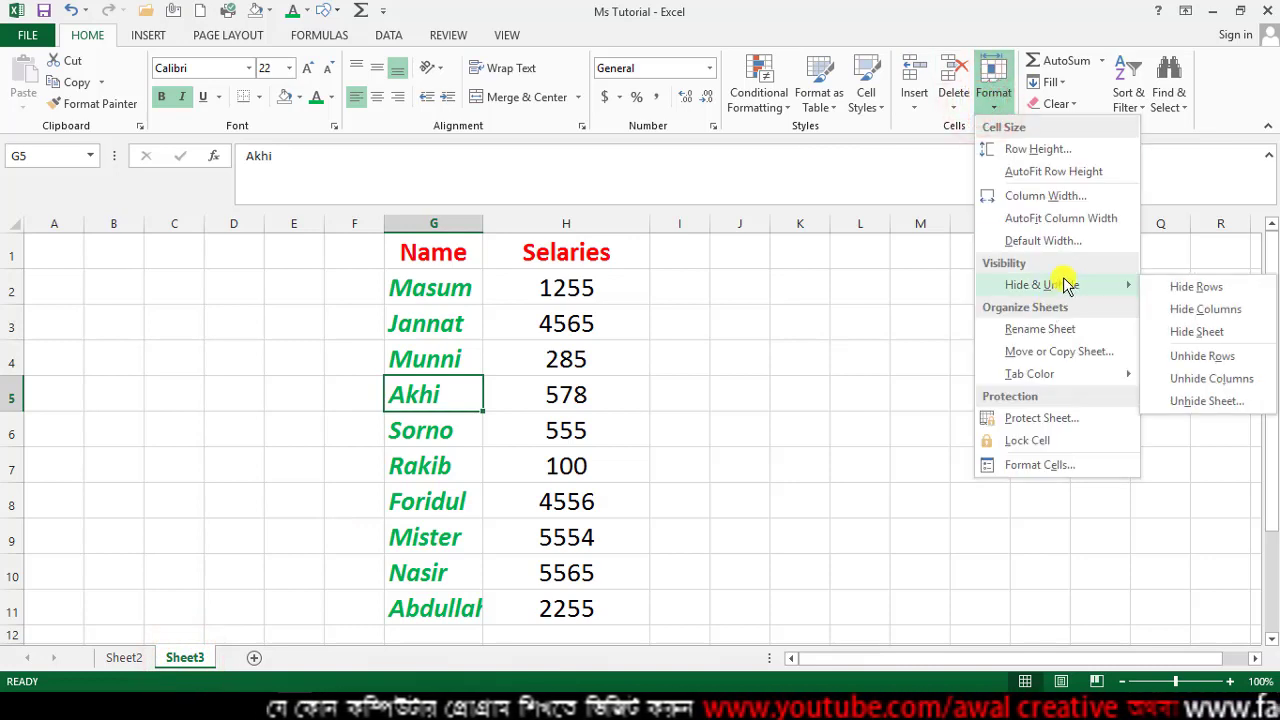
pyautogui.click(1194, 331)
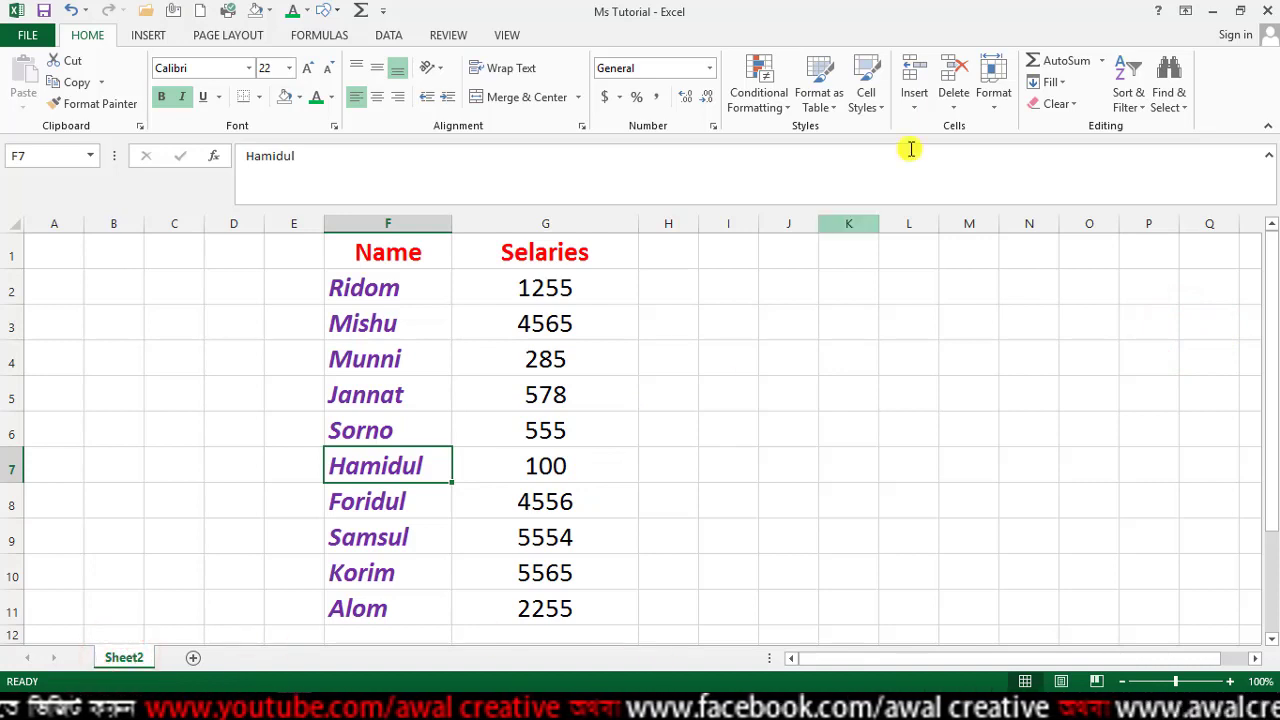
pyautogui.click(993, 100)
pyautogui.moveTo(1051, 285)
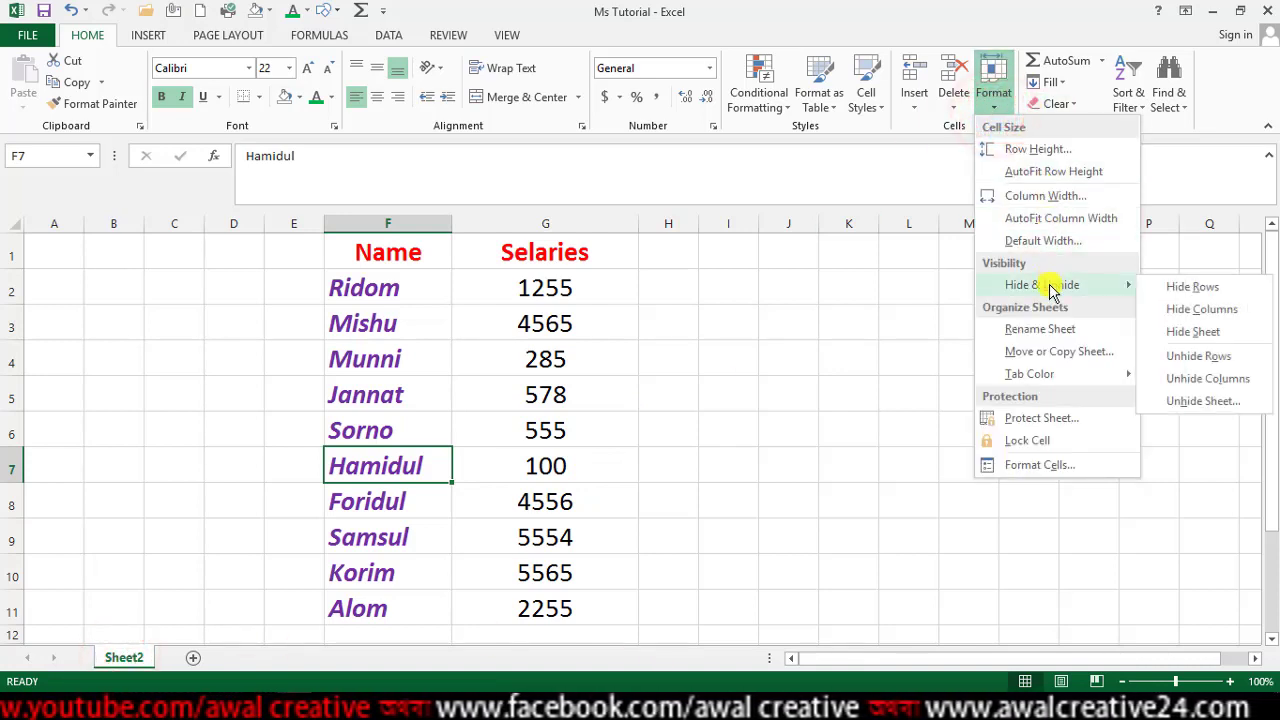
# Step: In the Unhide dialog pick Sheet5 from Sheet3, Sheet4 and Sheet5, and confirm with OK
pyautogui.click(1188, 402)
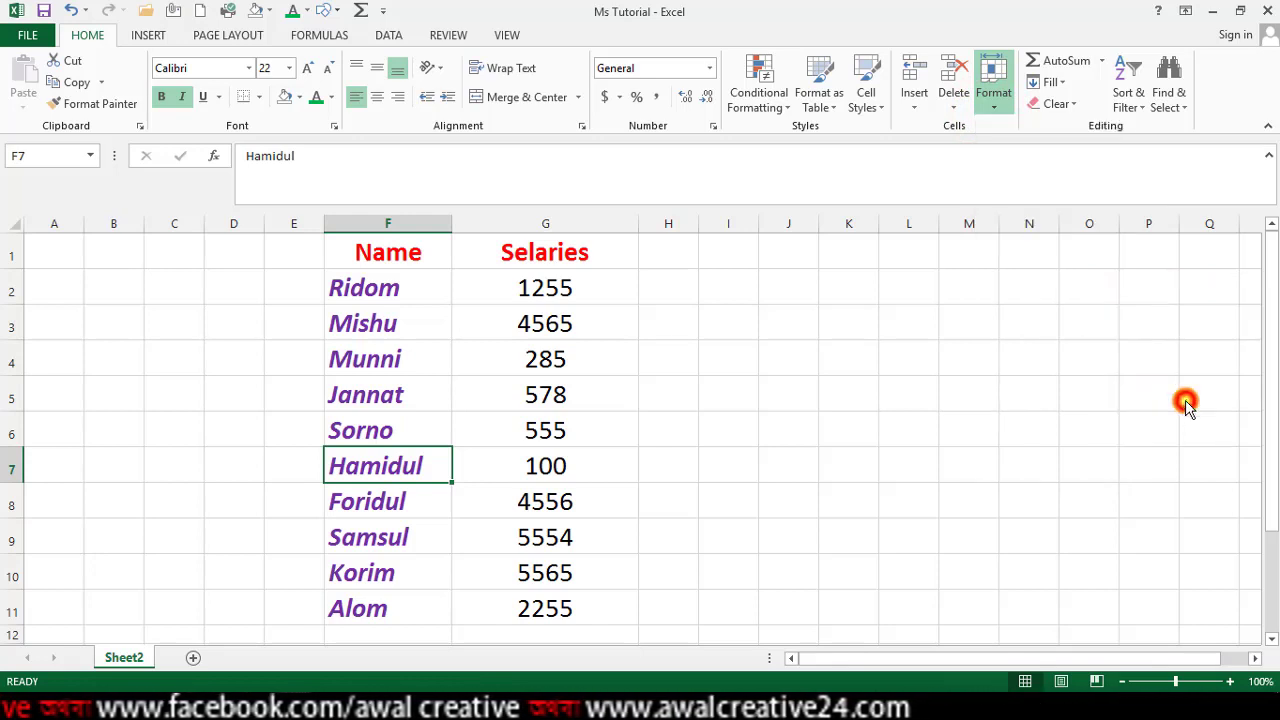
pyautogui.moveTo(893, 287); pyautogui.dragTo(788, 286)
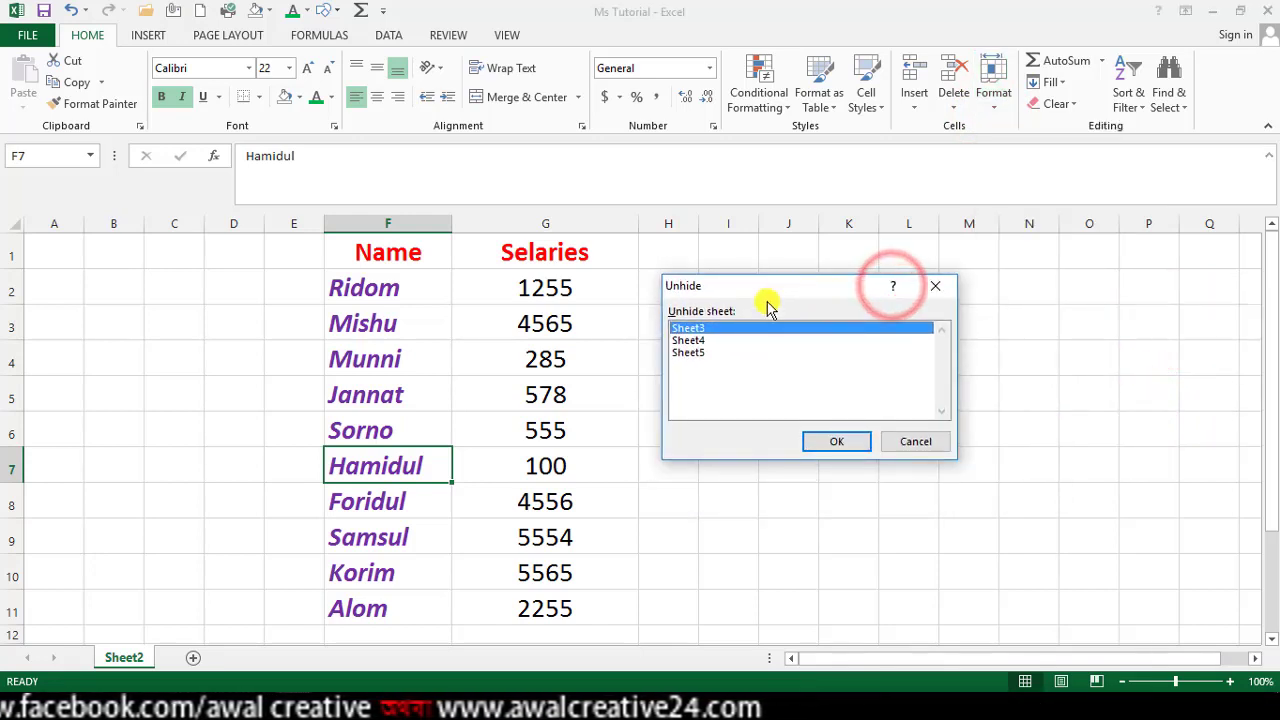
pyautogui.moveTo(688, 330); pyautogui.dragTo(697, 360)
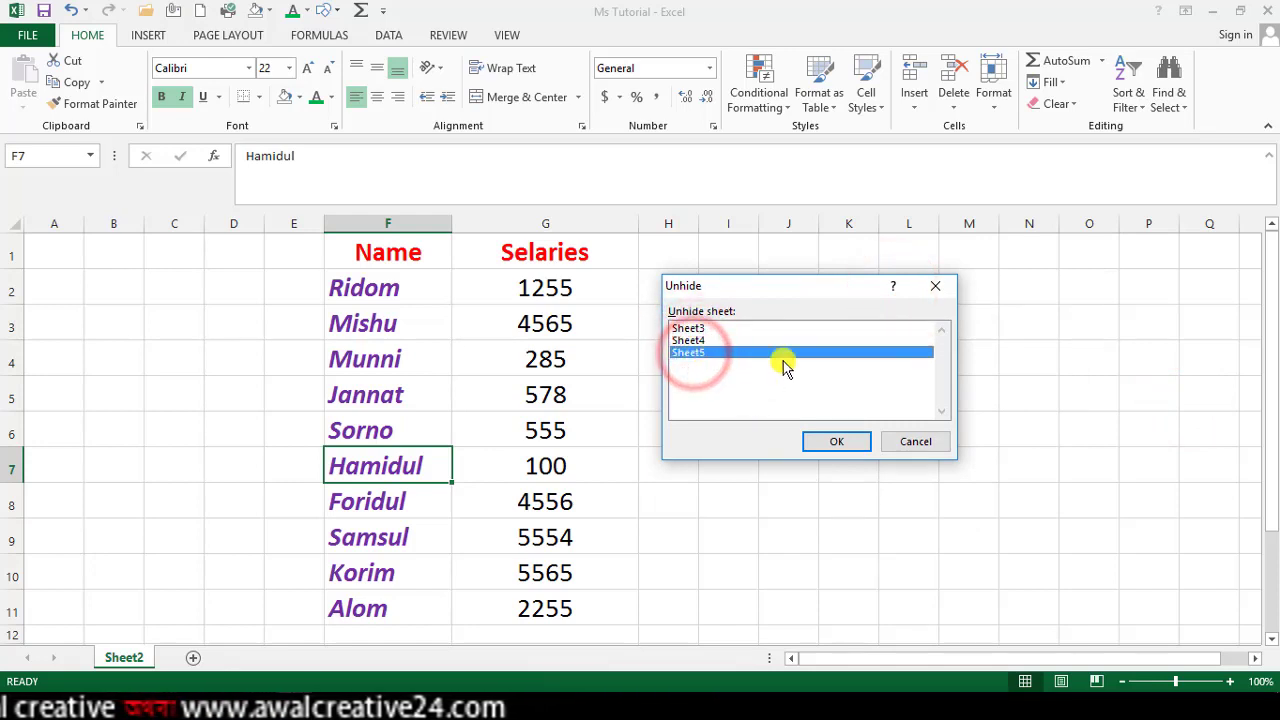
pyautogui.moveTo(774, 291); pyautogui.dragTo(714, 336)
pyautogui.click(655, 386)
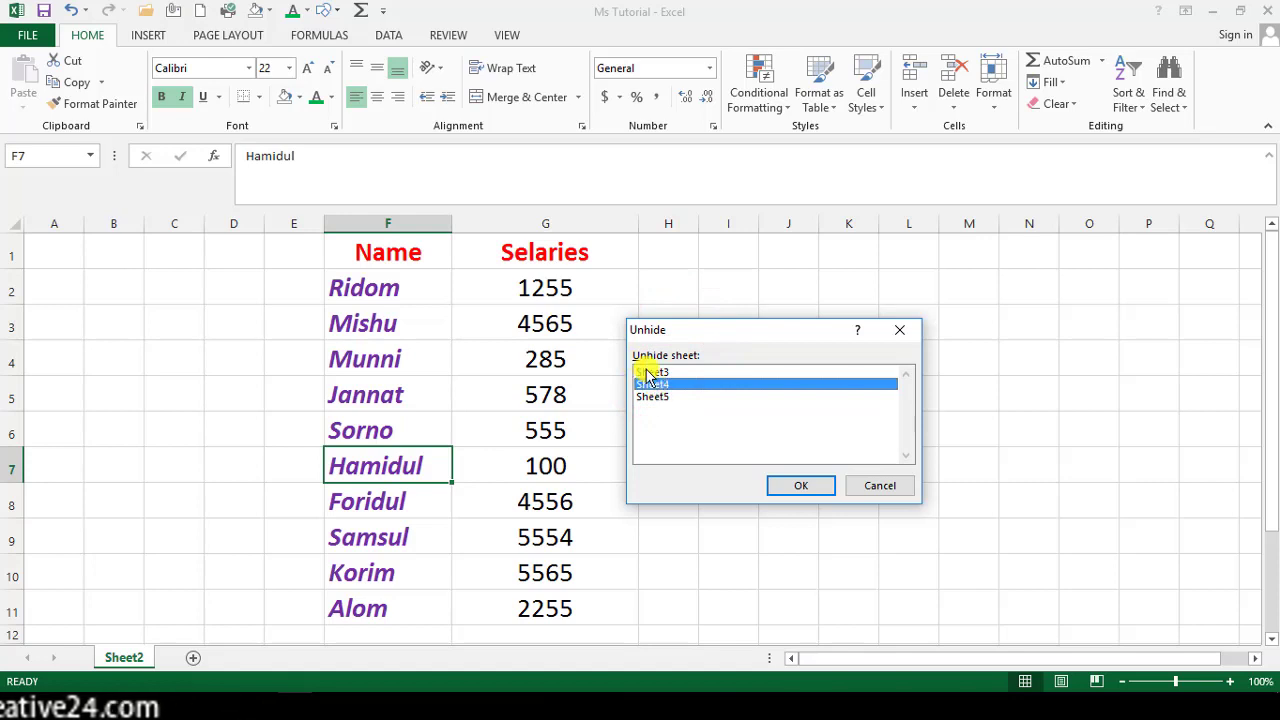
pyautogui.click(648, 372)
pyautogui.click(653, 382)
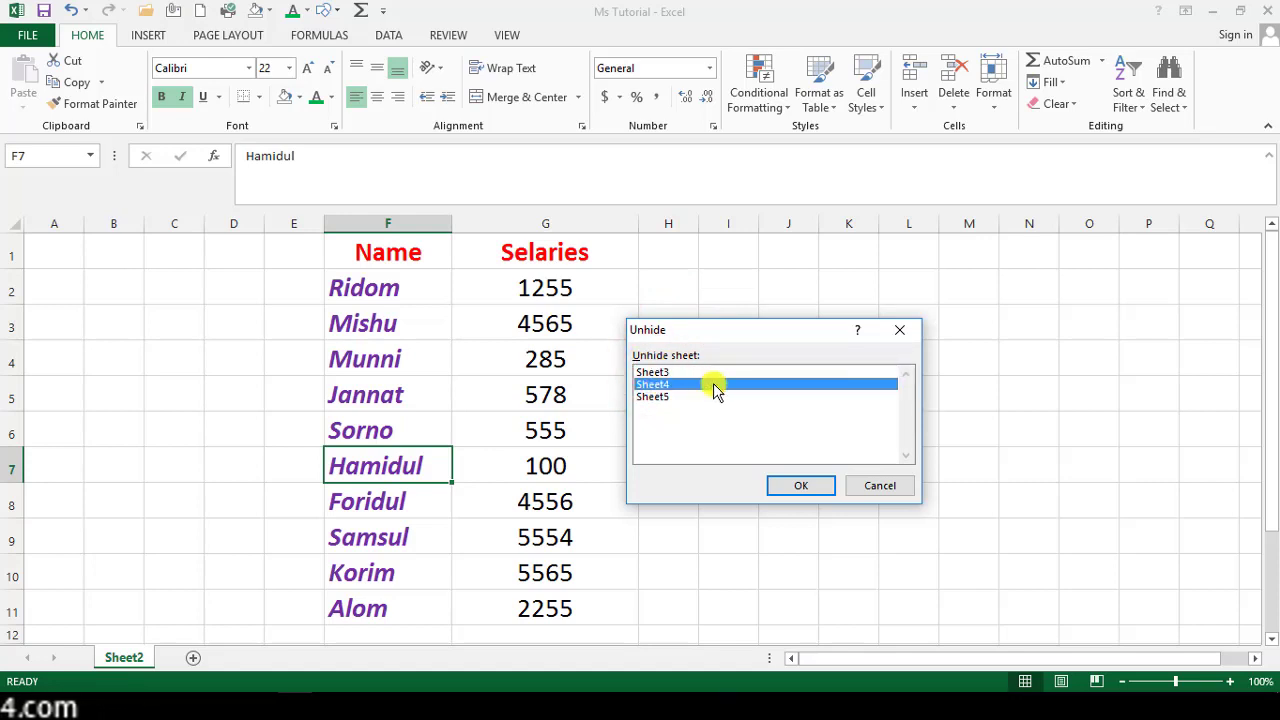
pyautogui.click(653, 396)
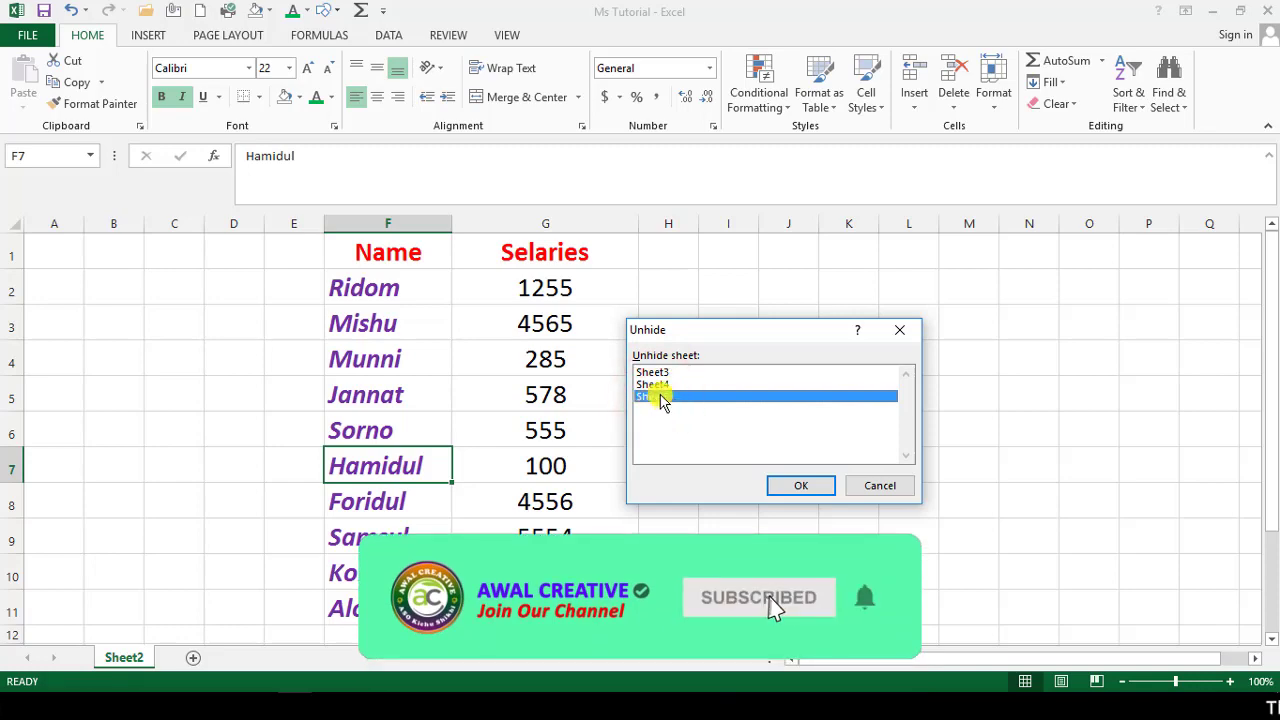
pyautogui.click(651, 396)
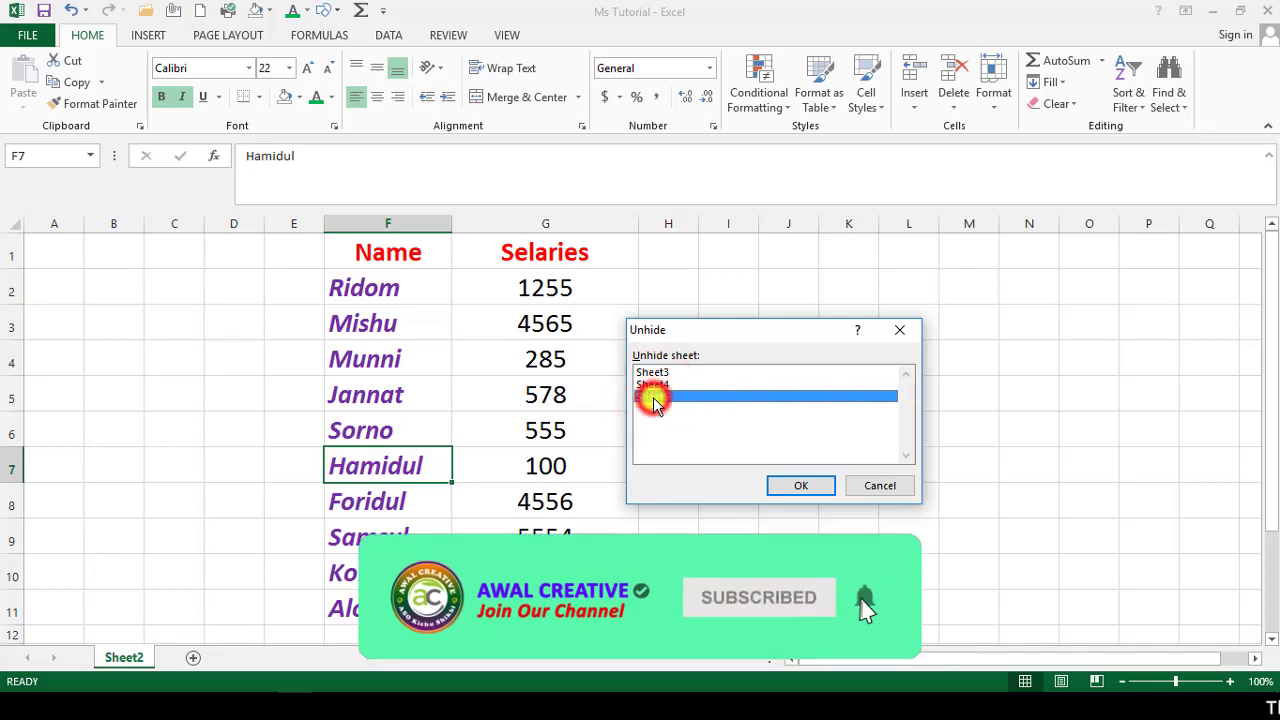
pyautogui.click(801, 485)
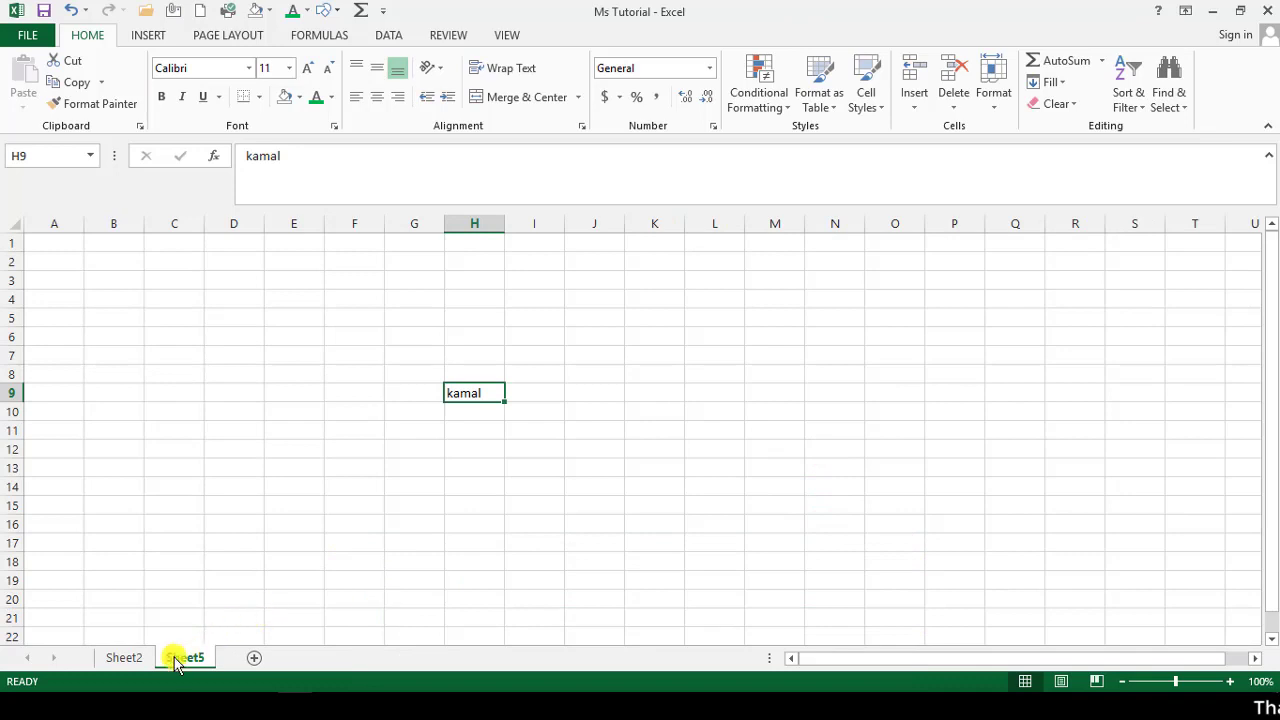
# Step: Check Sheet2, return to Sheet5, then bring up the Format menu's Hide & Unhide options
pyautogui.click(175, 664)
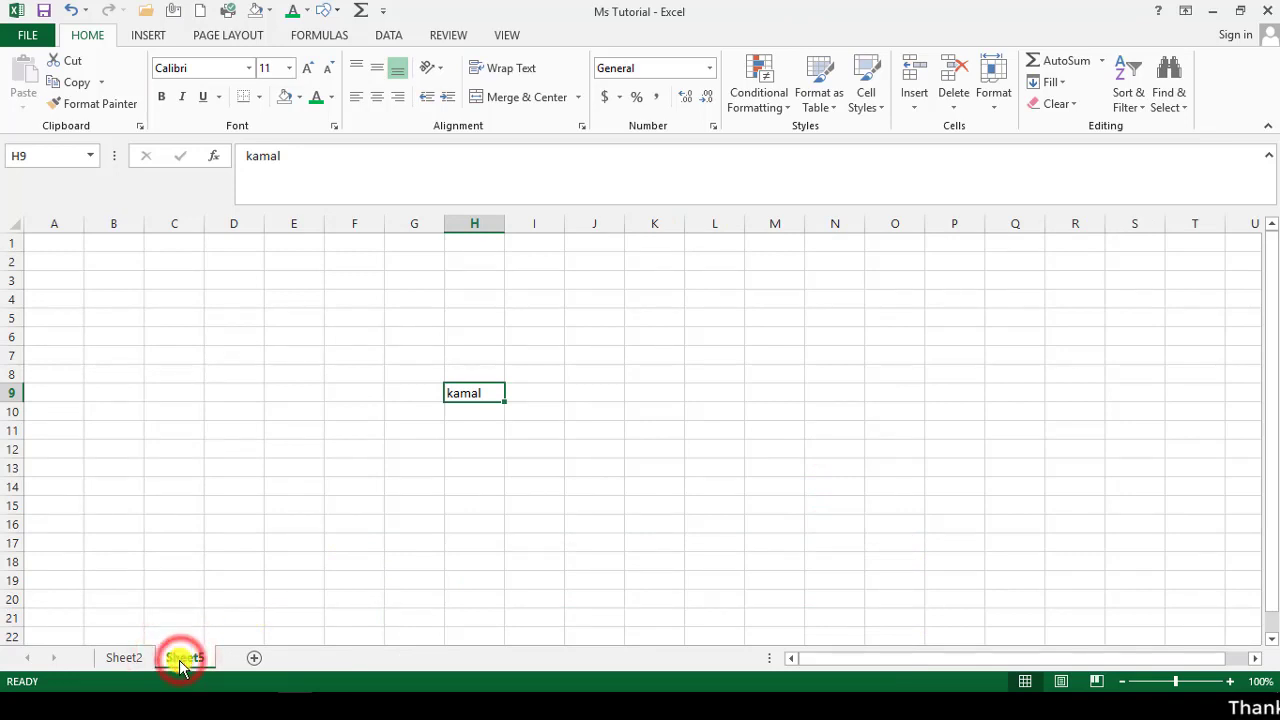
pyautogui.click(114, 658)
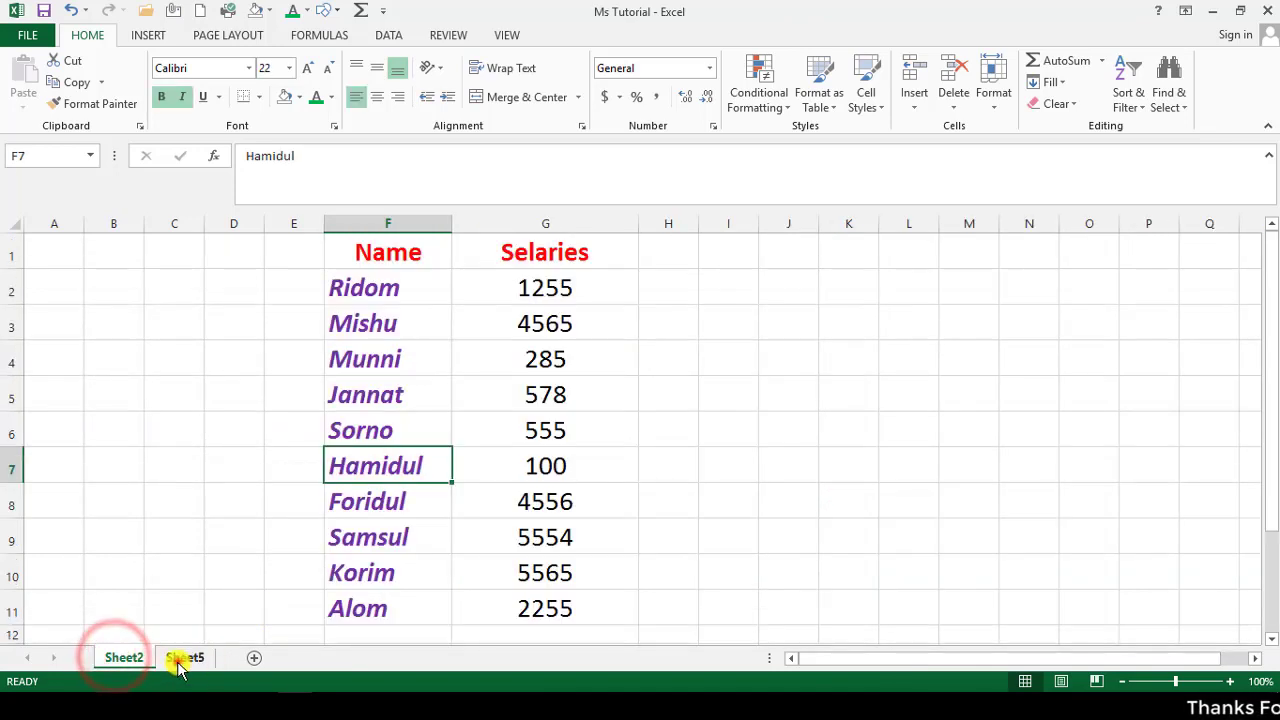
pyautogui.click(178, 664)
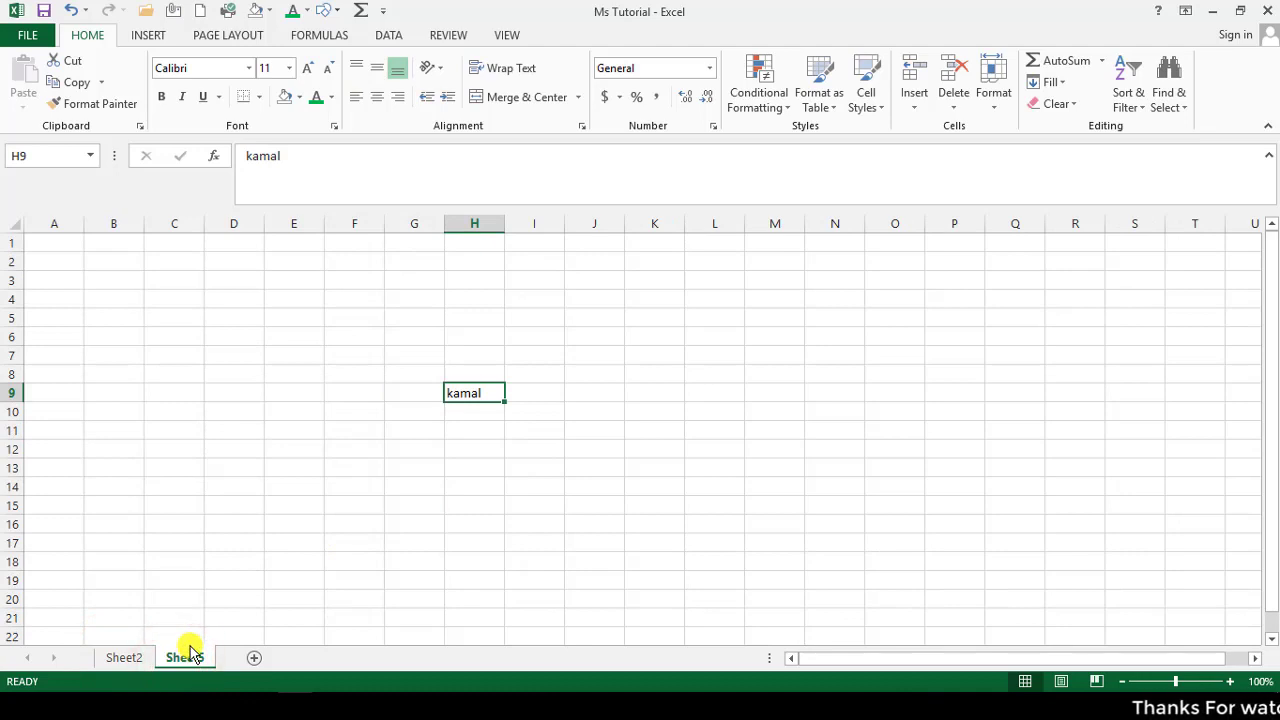
pyautogui.click(1002, 110)
pyautogui.moveTo(1123, 289)
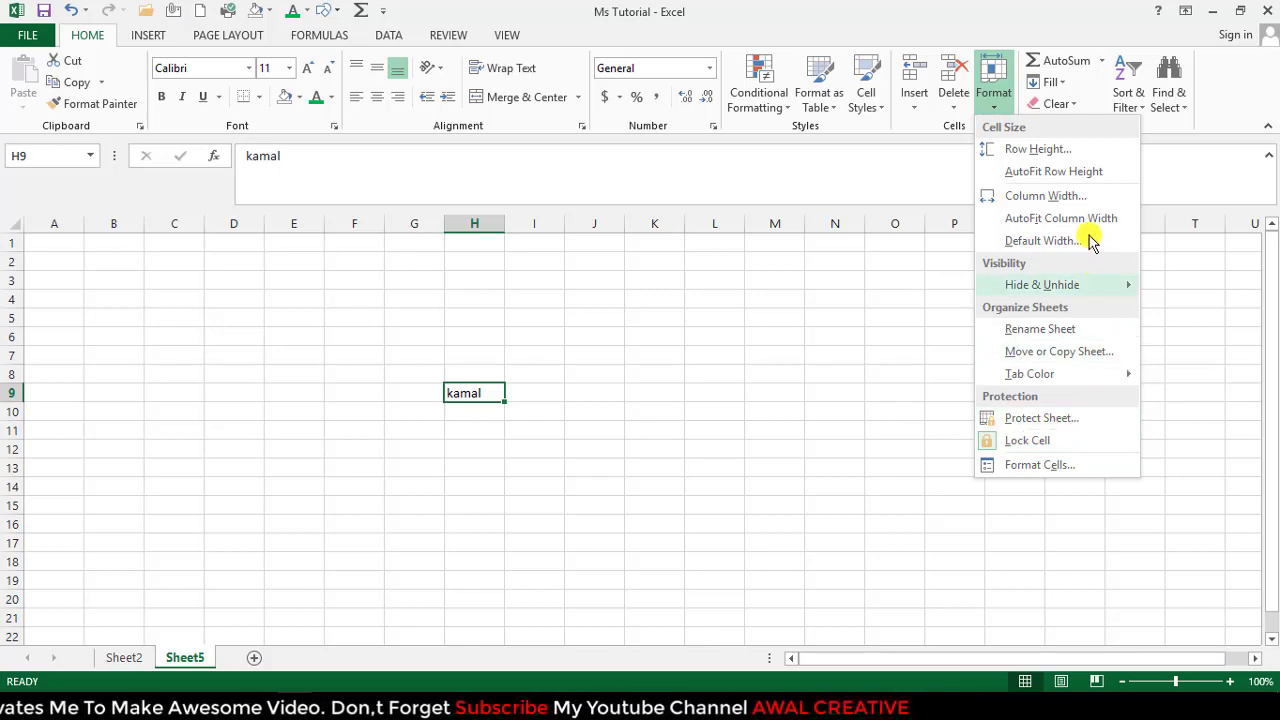
pyautogui.click(112, 668)
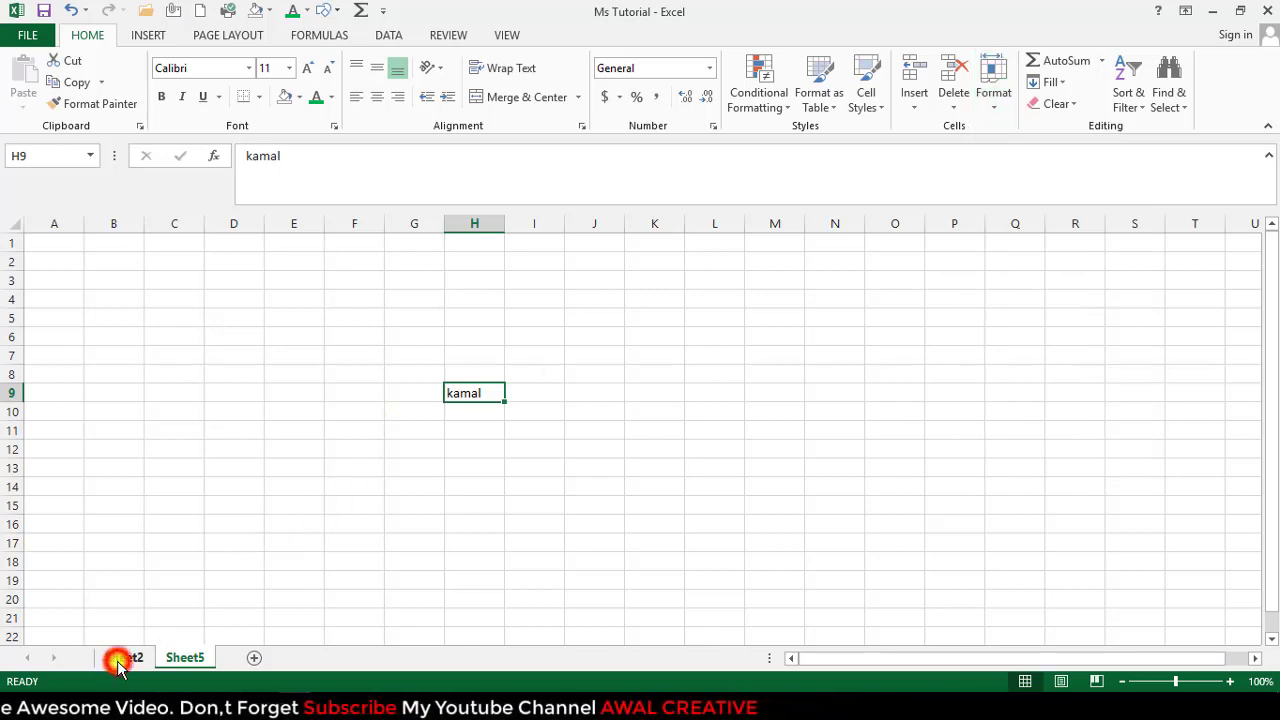
pyautogui.click(995, 100)
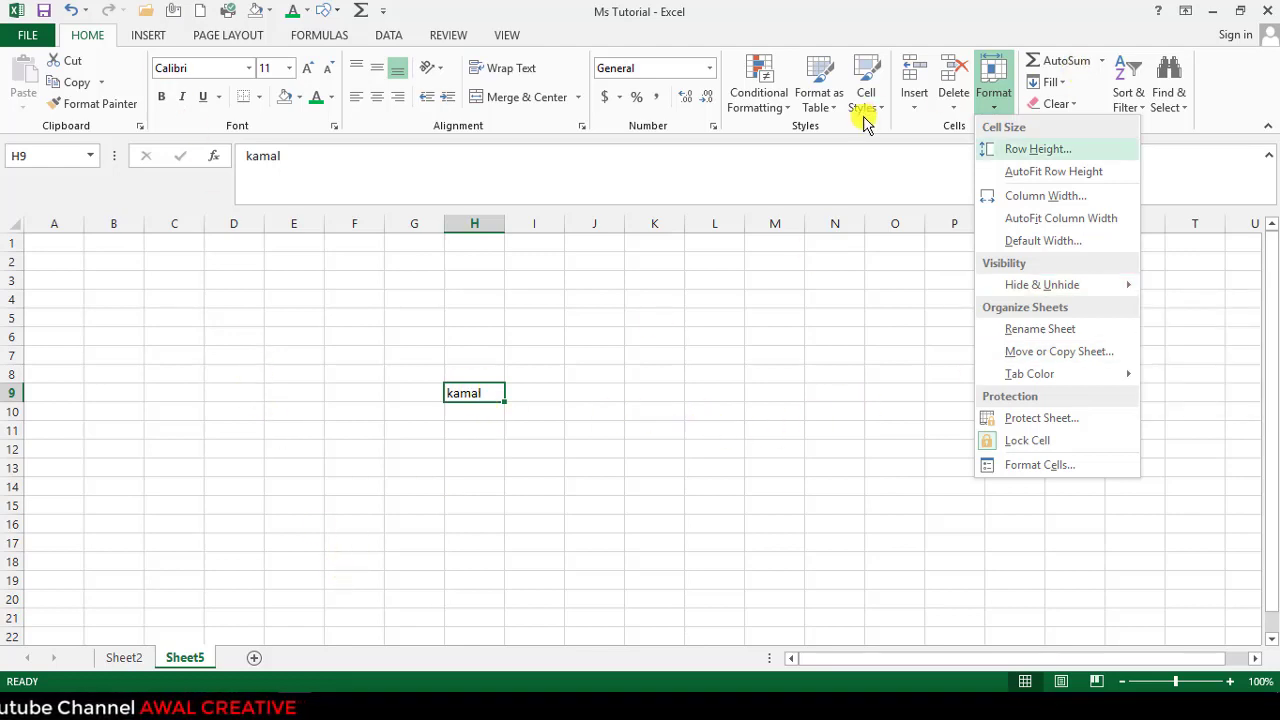
pyautogui.click(716, 450)
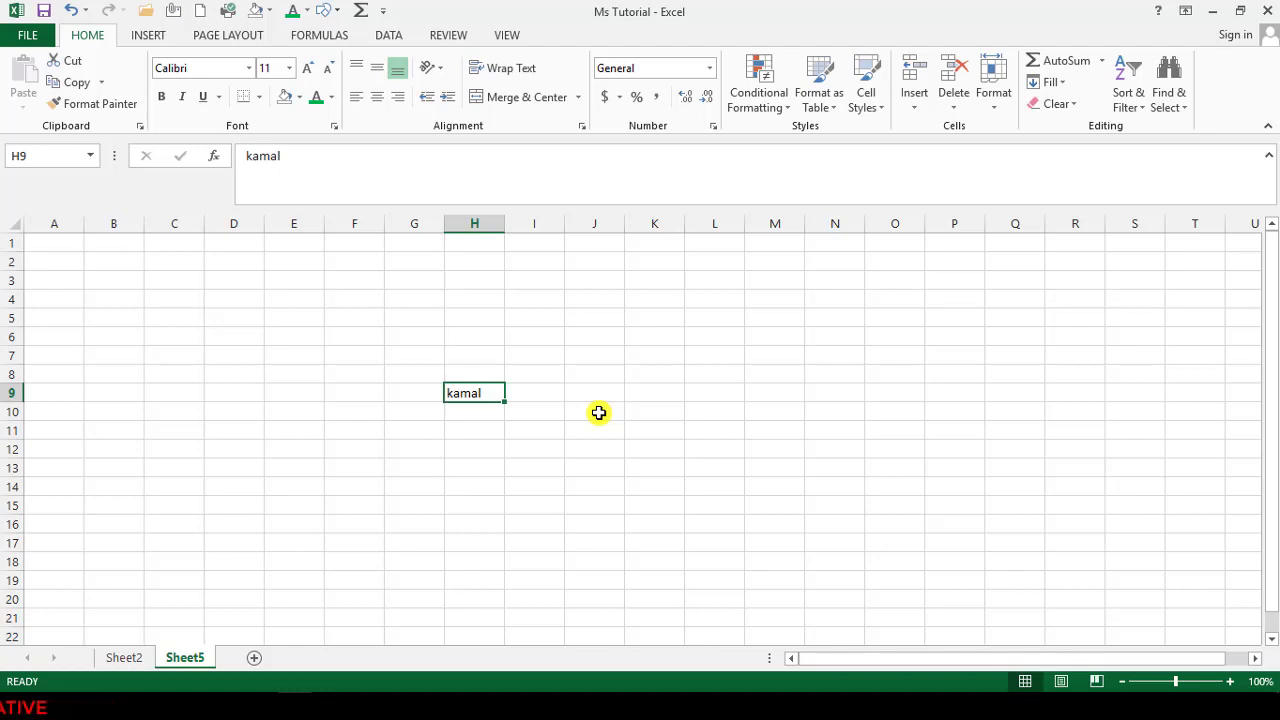
pyautogui.click(993, 92)
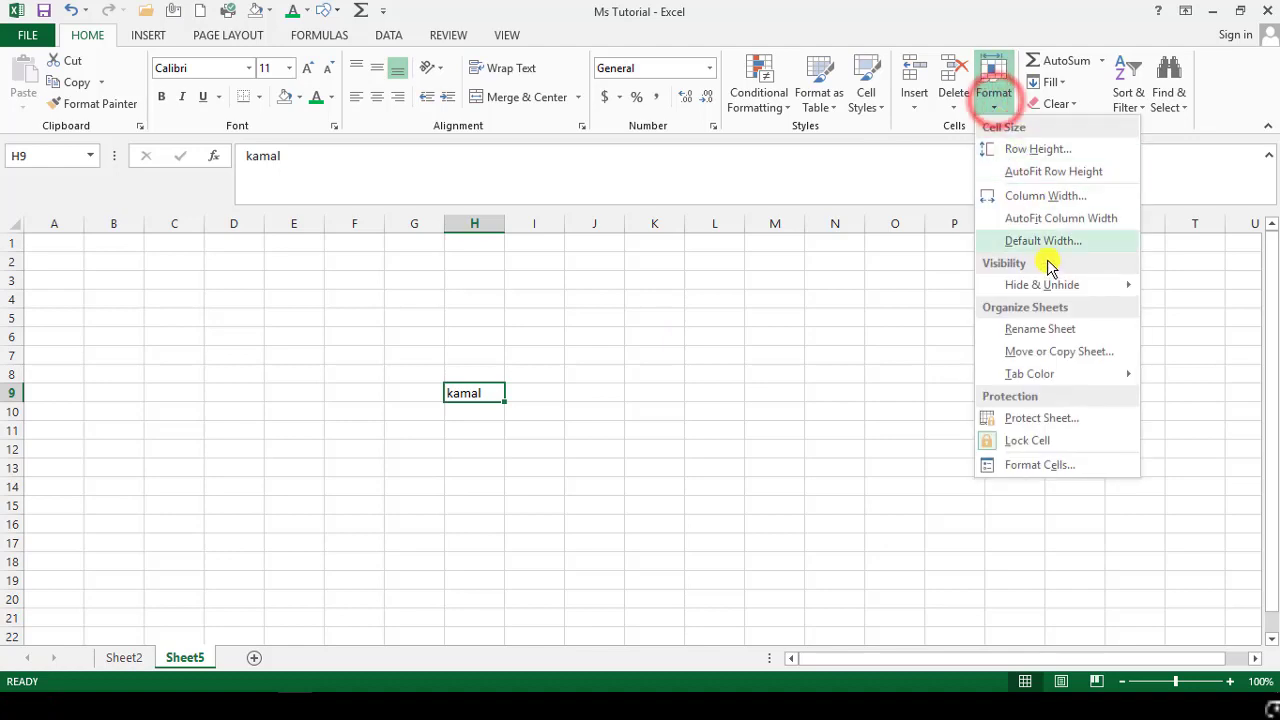
pyautogui.moveTo(1049, 293)
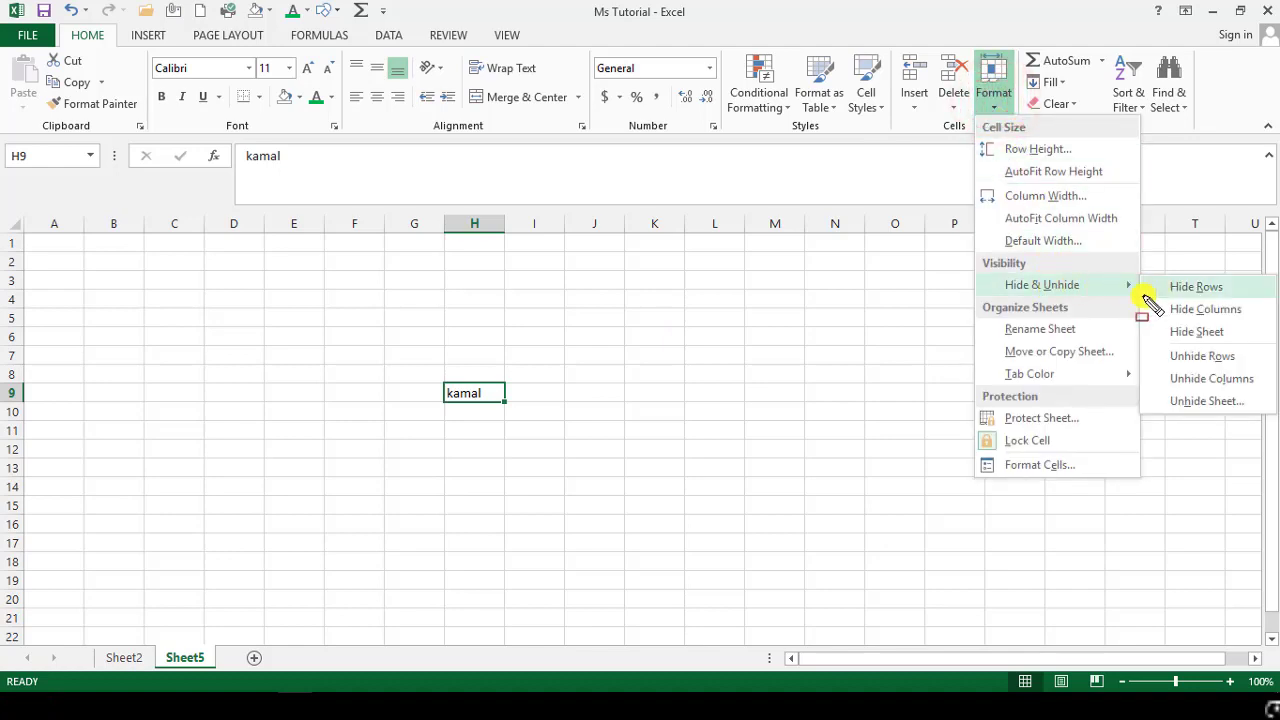
pyautogui.moveTo(976, 300)
pyautogui.mouseDown()
pyautogui.moveTo(1080, 391)
pyautogui.moveTo(1134, 408)
pyautogui.moveTo(1141, 390)
pyautogui.mouseUp()
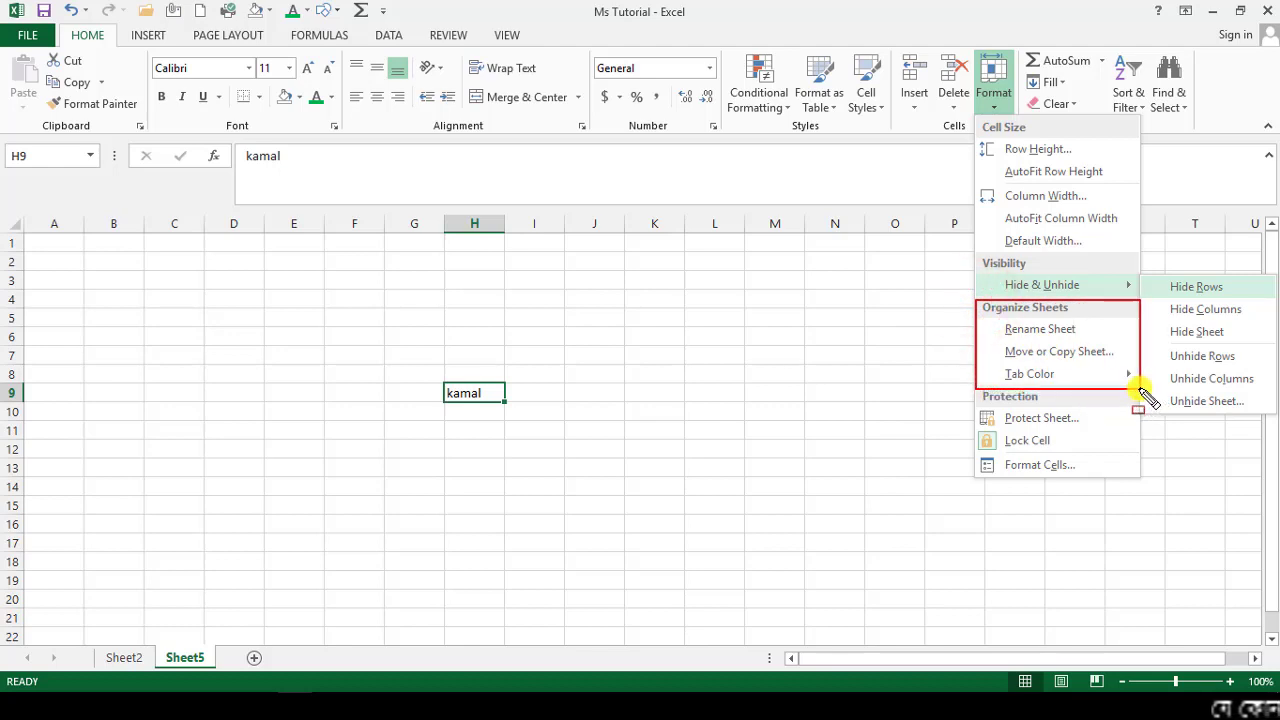